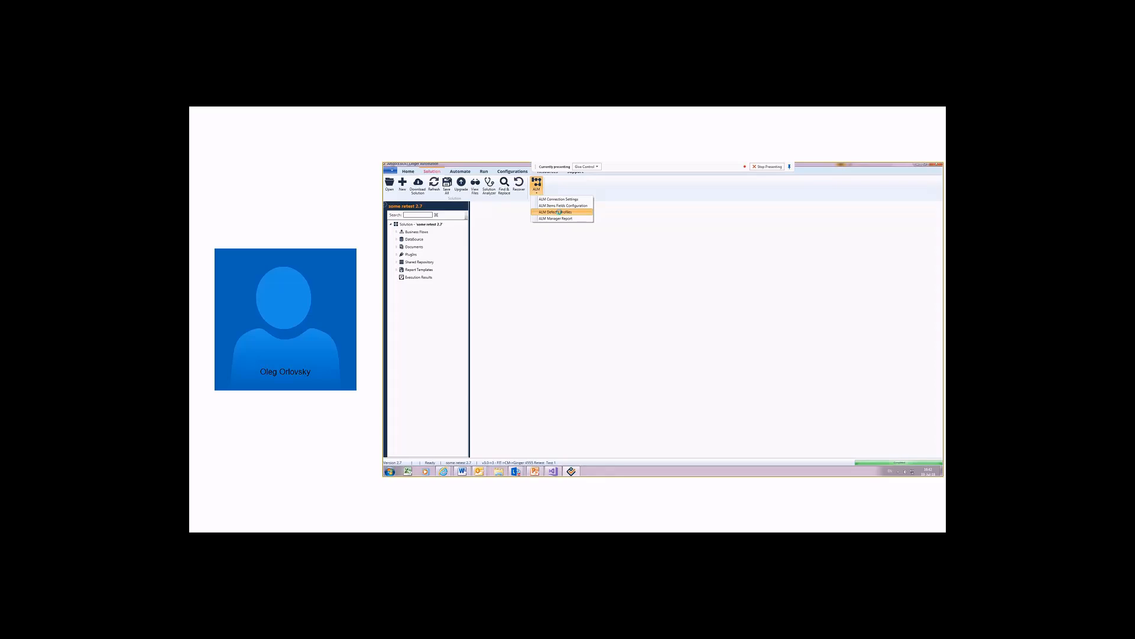
Open the ALM defect profiles configuration, enlarge the profiles list and review the default fields of the Some Name 7 profile.
left_click(558, 205)
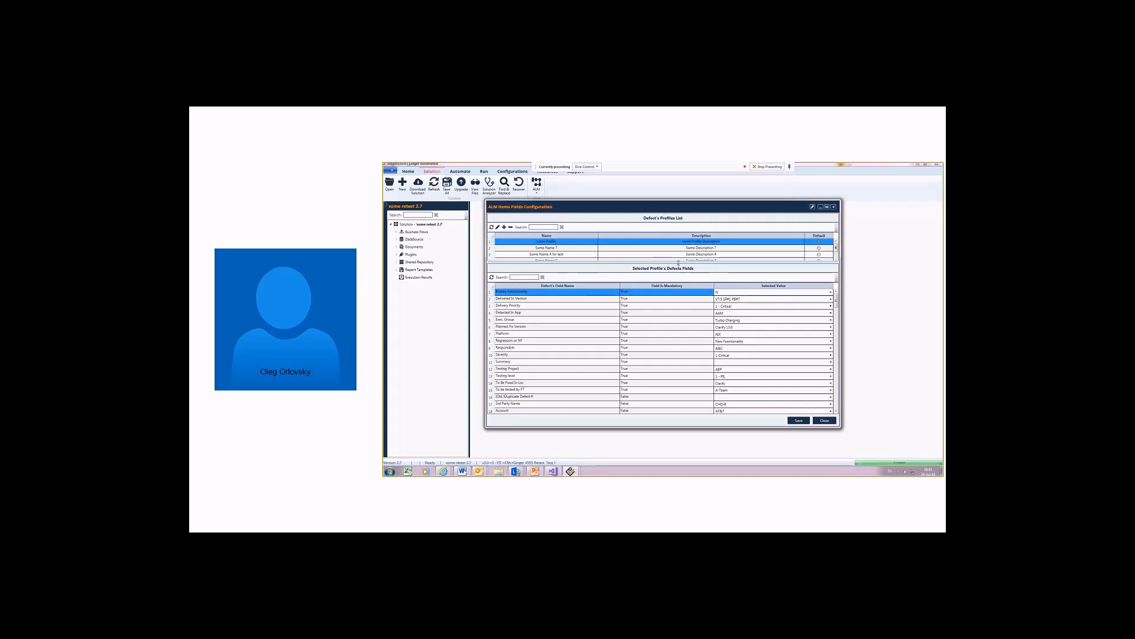
left_click_drag(678, 262, 678, 286)
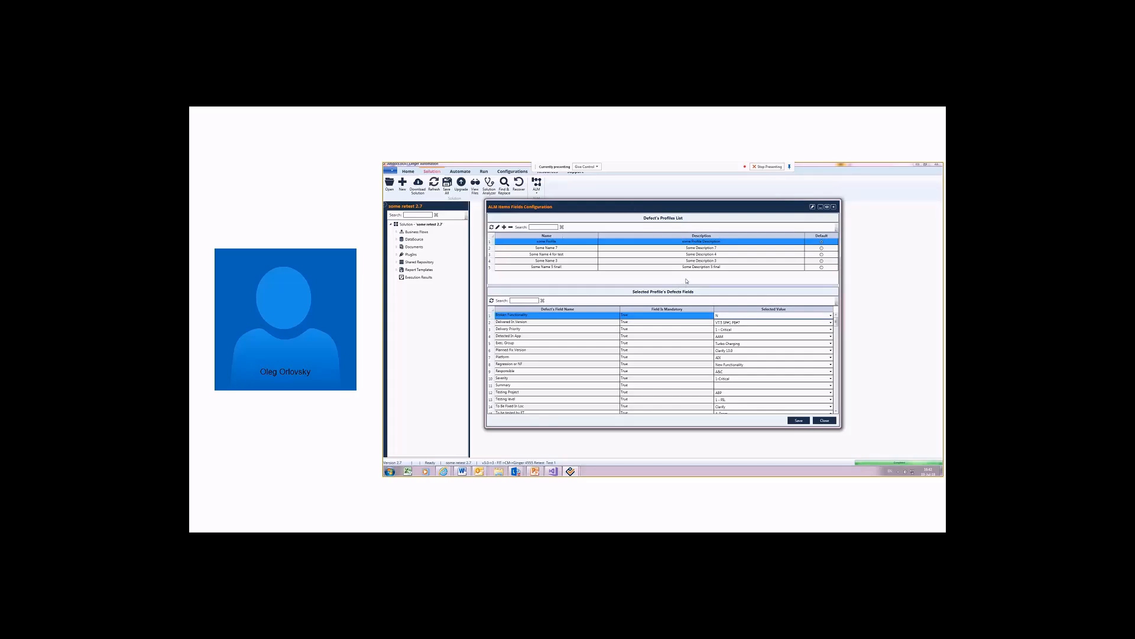
left_click(574, 249)
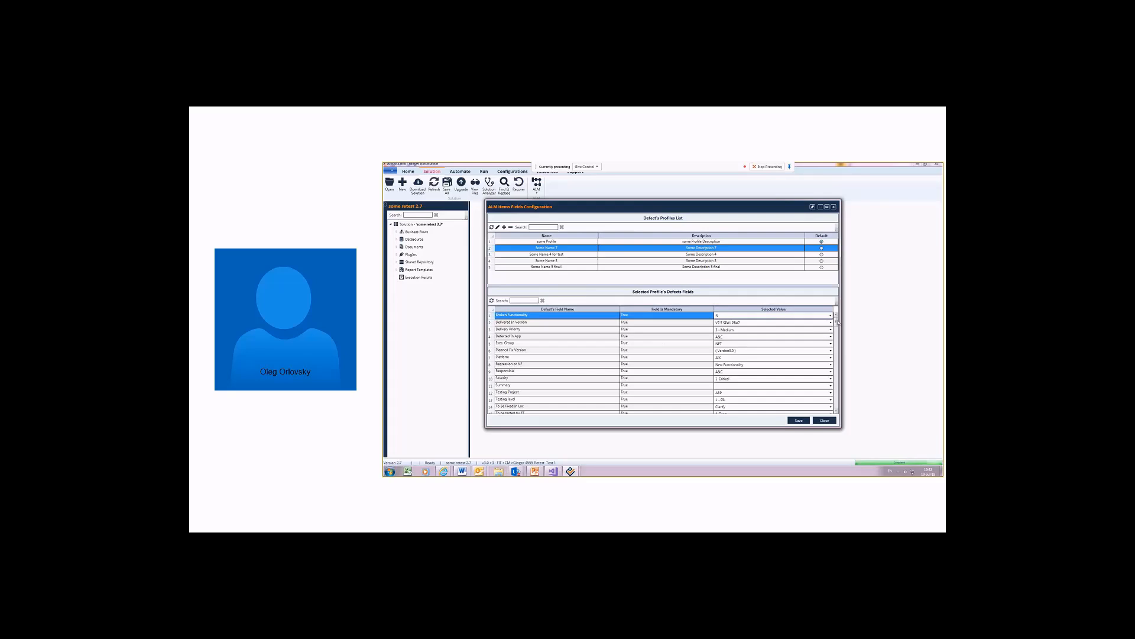
mouse_move(837, 323)
left_mouse_down()
mouse_move(837, 335)
mouse_move(837, 317)
left_mouse_up()
left_click_drag(571, 285, 571, 281)
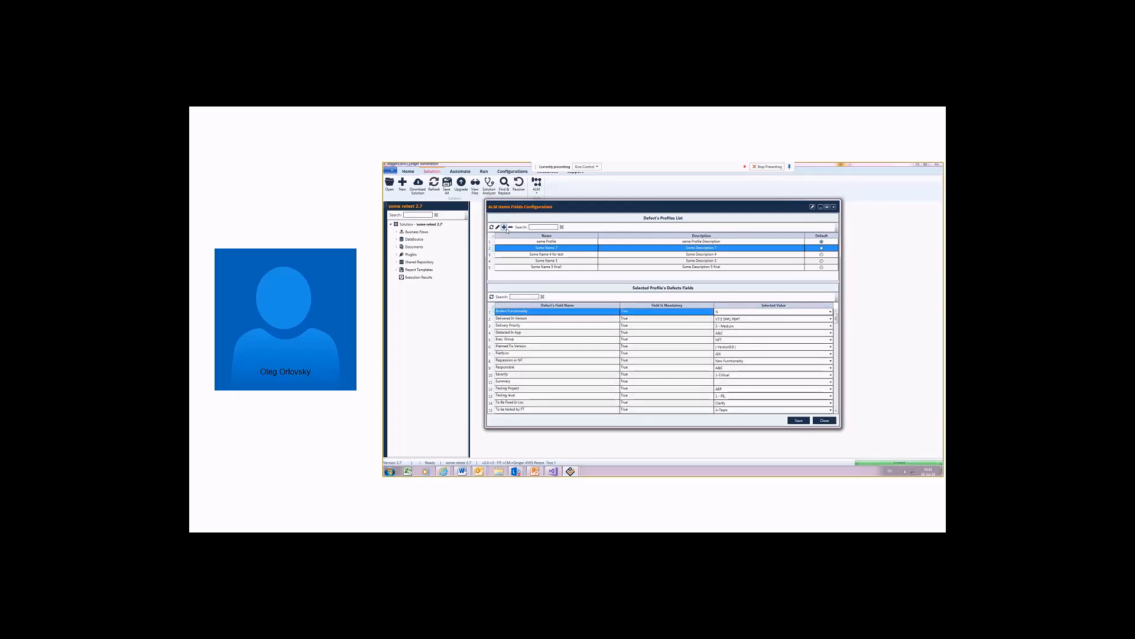
Add a new defect profile to the list and rename the first profile to "Profile Demo".
left_click(504, 227)
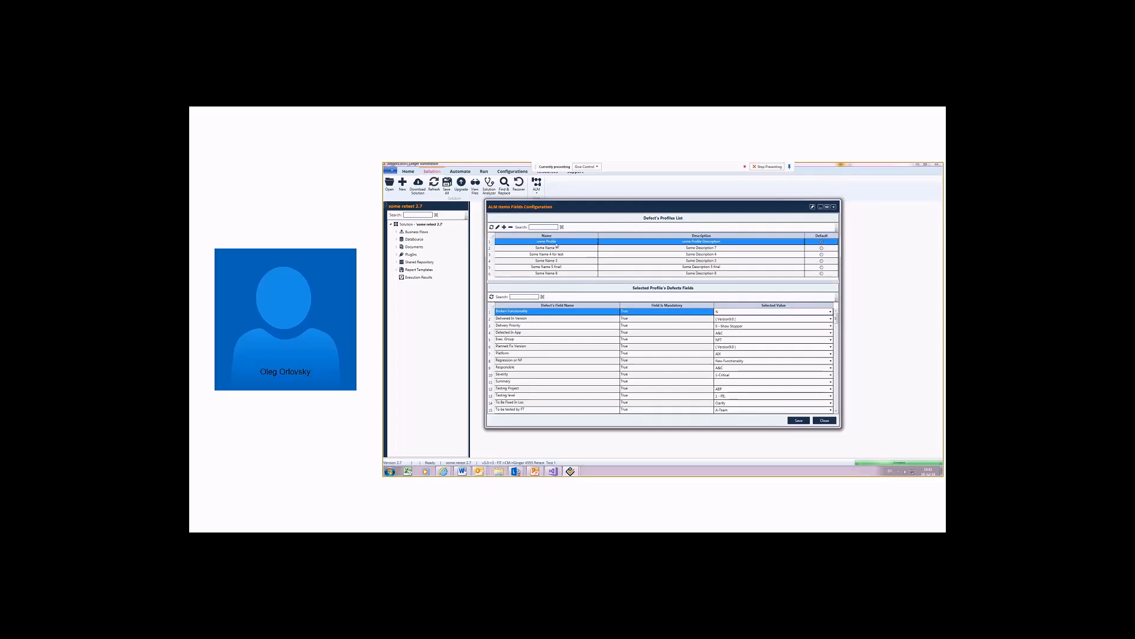
left_click(509, 242)
left_click(506, 242)
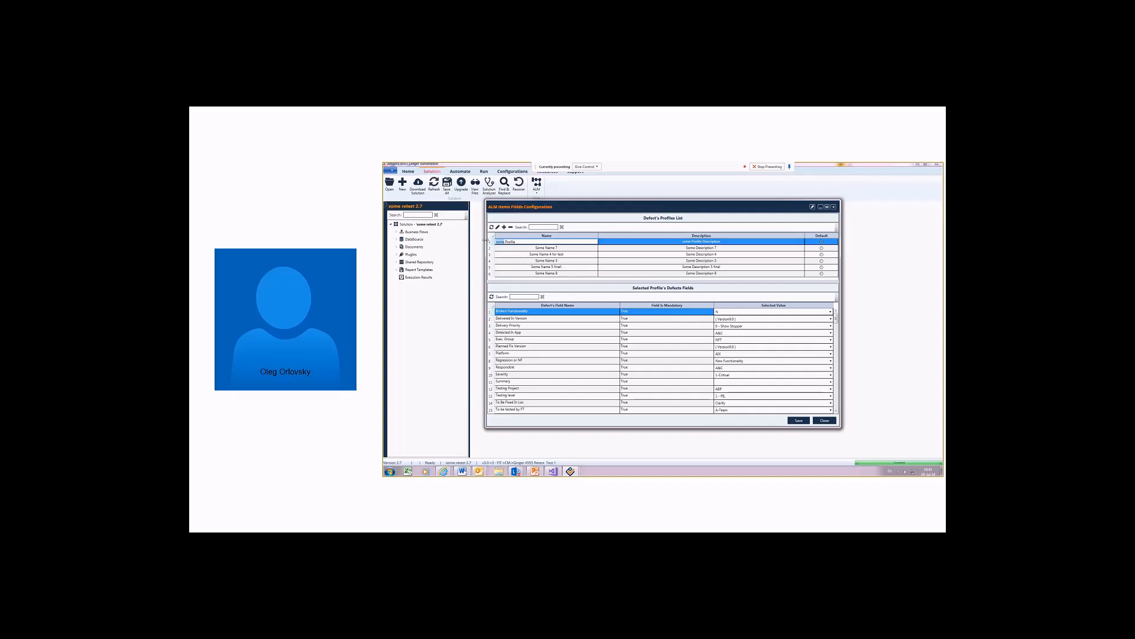
key("BackSpace")
key("BackSpace")
key("BackSpace")
key("BackSpace")
key("BackSpace")
Change the first profile's description to "Profile Demo Description".
left_click(637, 241)
left_click(637, 241)
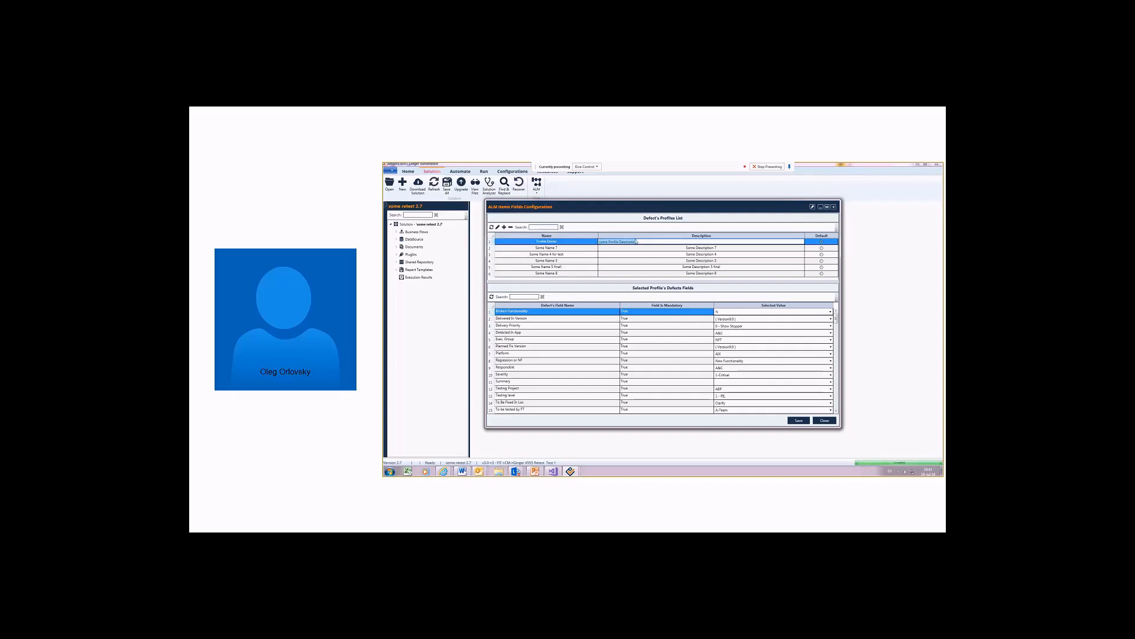
left_click(608, 242)
double_click(602, 242)
key("Delete")
key("ctrl+Right")
type("Demo")
left_click(643, 249)
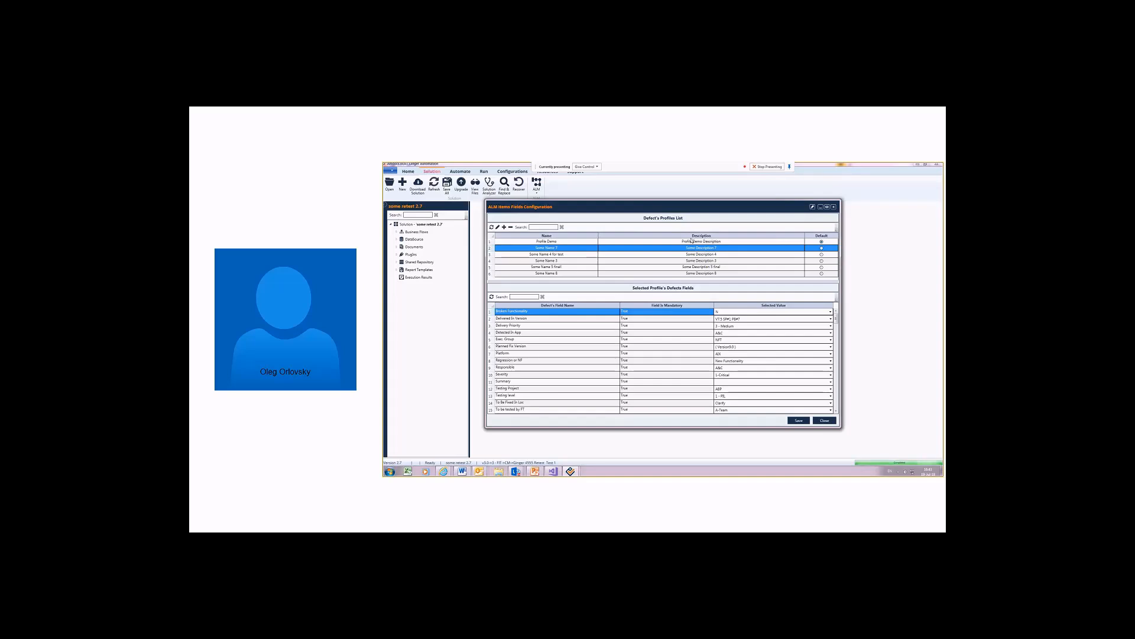
Set the selected profile's Delivered in Version to "V7.57 Drop #13" and its Delivery Priority to "1 - Critical".
left_click(830, 319)
left_click(816, 332)
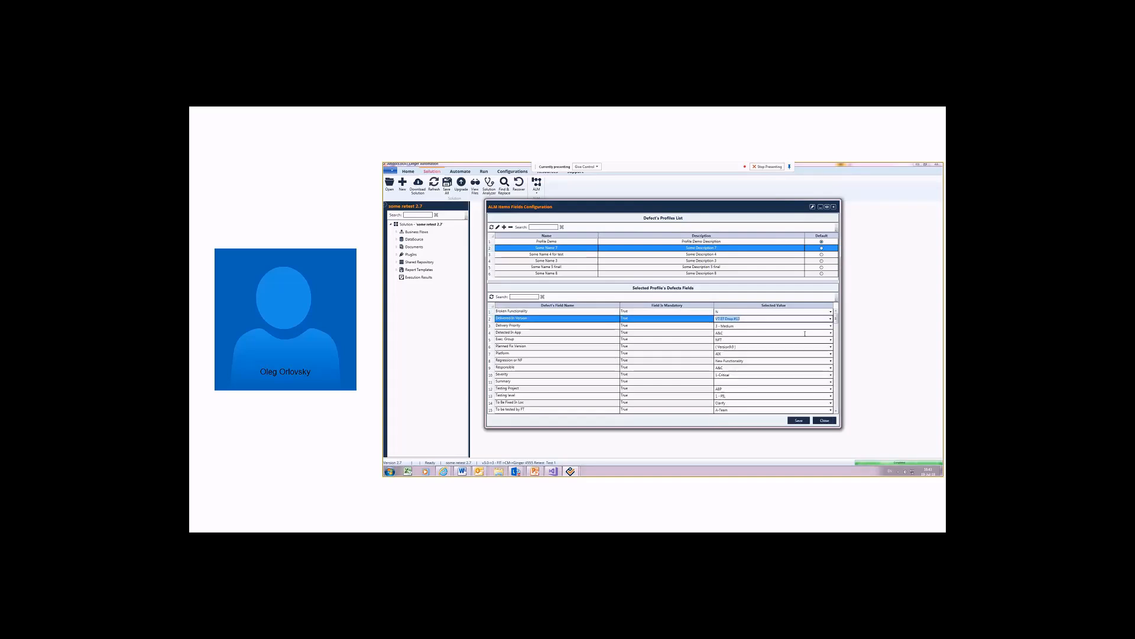
left_click(832, 326)
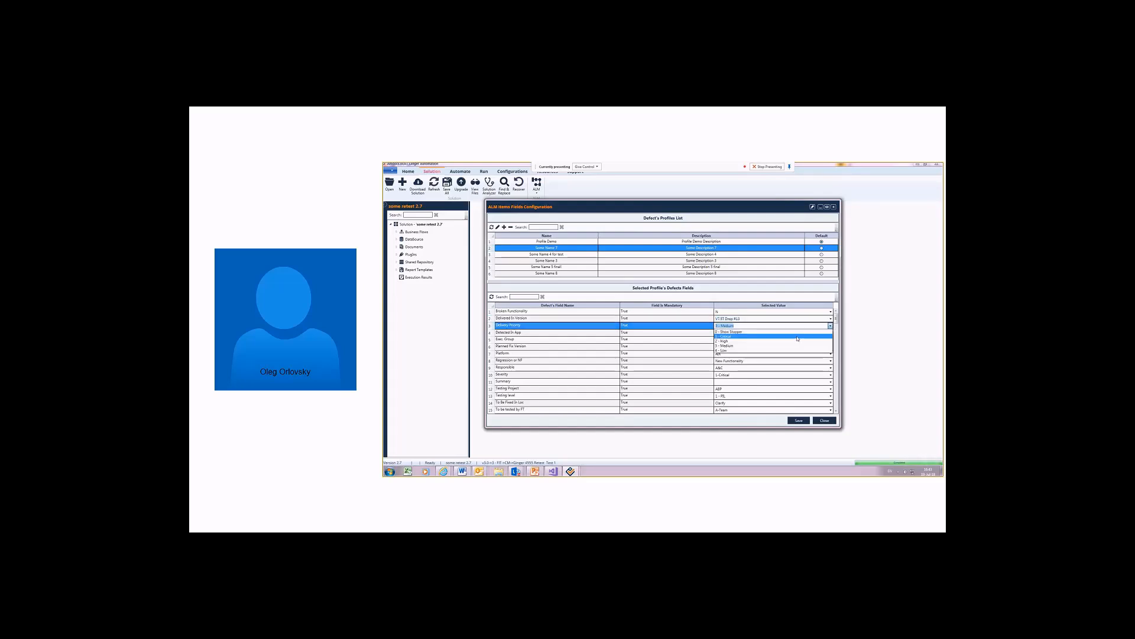
left_click(740, 332)
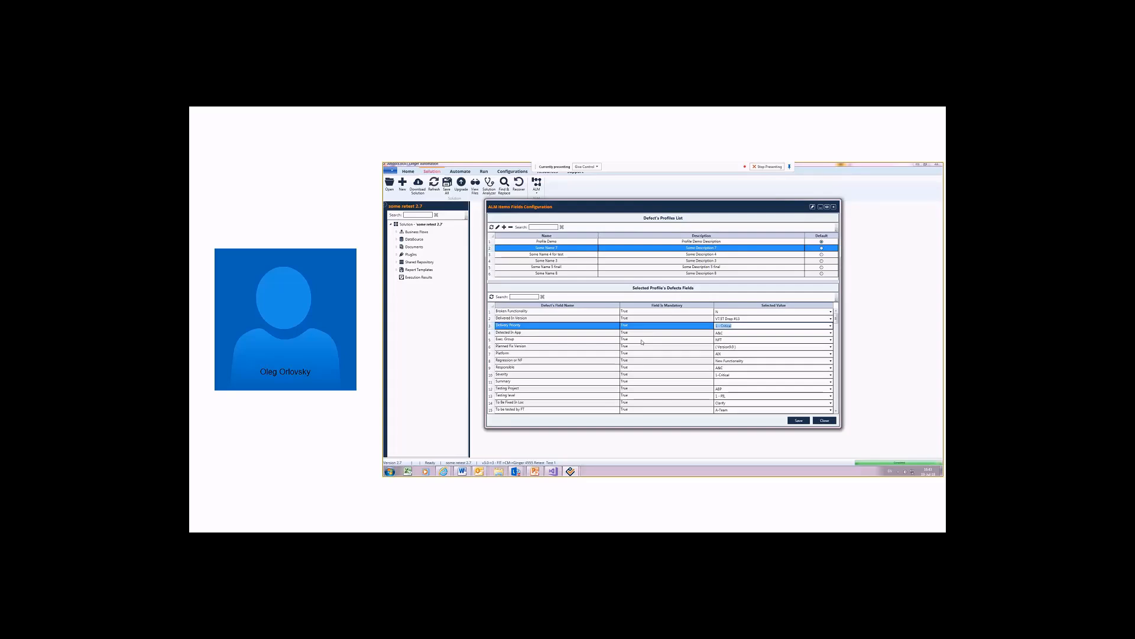
scroll(650, 342, "down", 1)
scroll(664, 341, "up", 1)
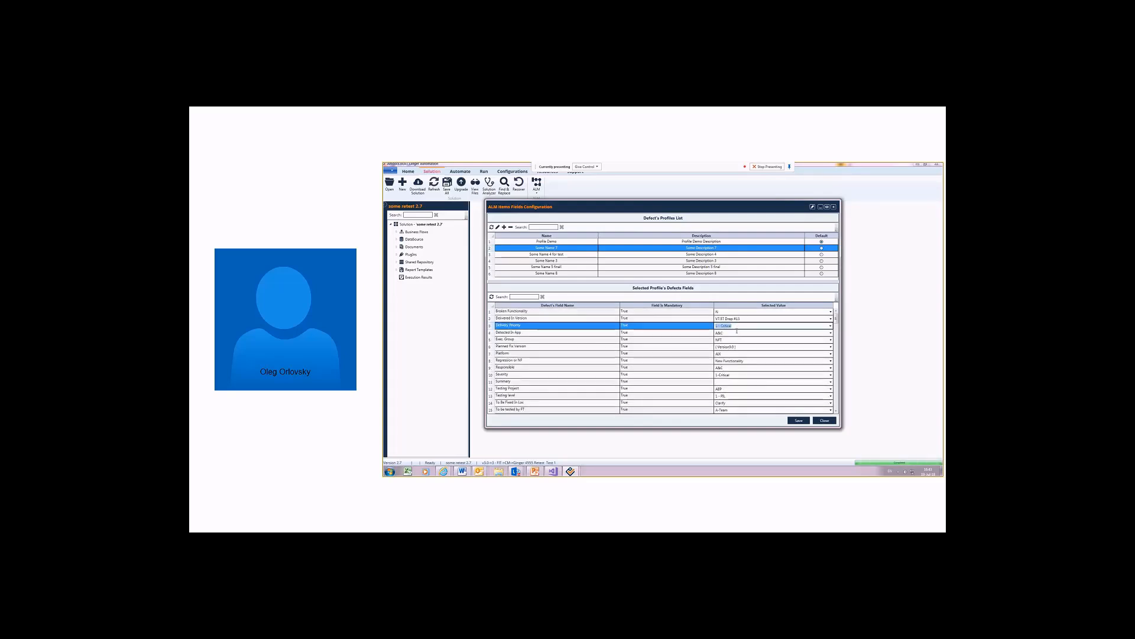
Try to save the profiles with the mandatory Delivery Priority field left empty.
key("BackSpace")
left_click(798, 420)
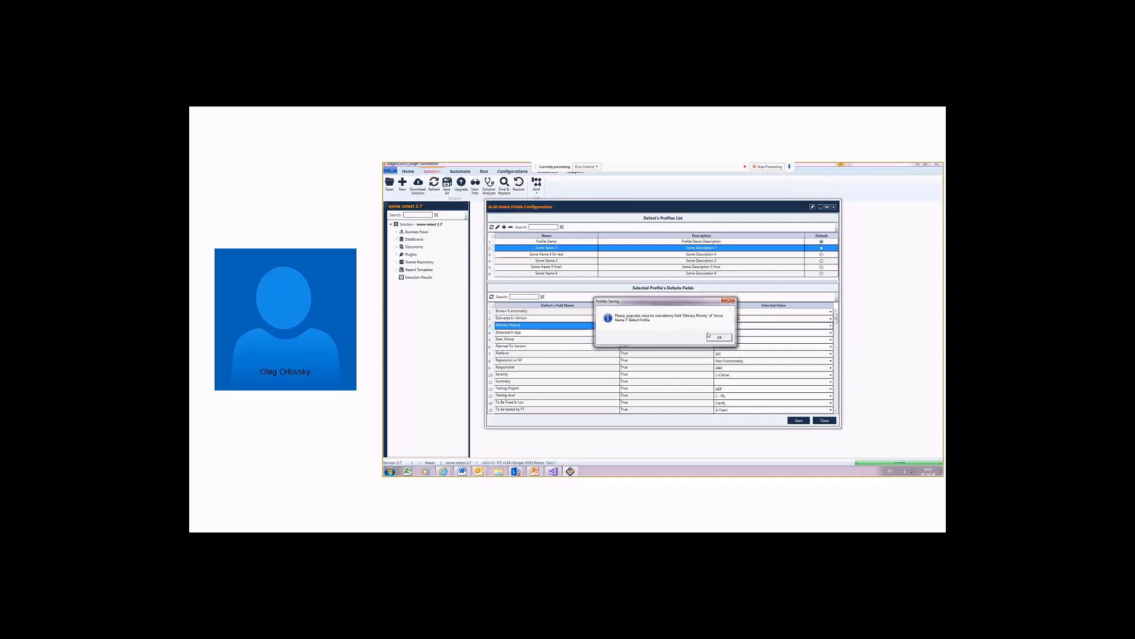
left_click(719, 338)
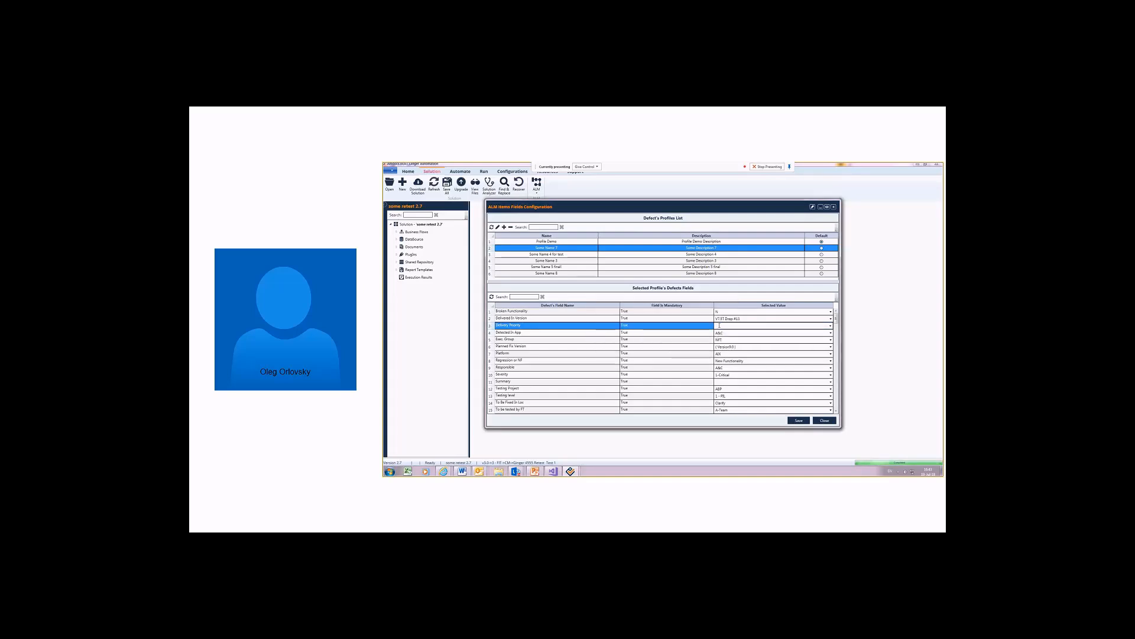
Set the Delivery Priority to "1 - Critical" again and look through the remaining default fields.
left_click(830, 325)
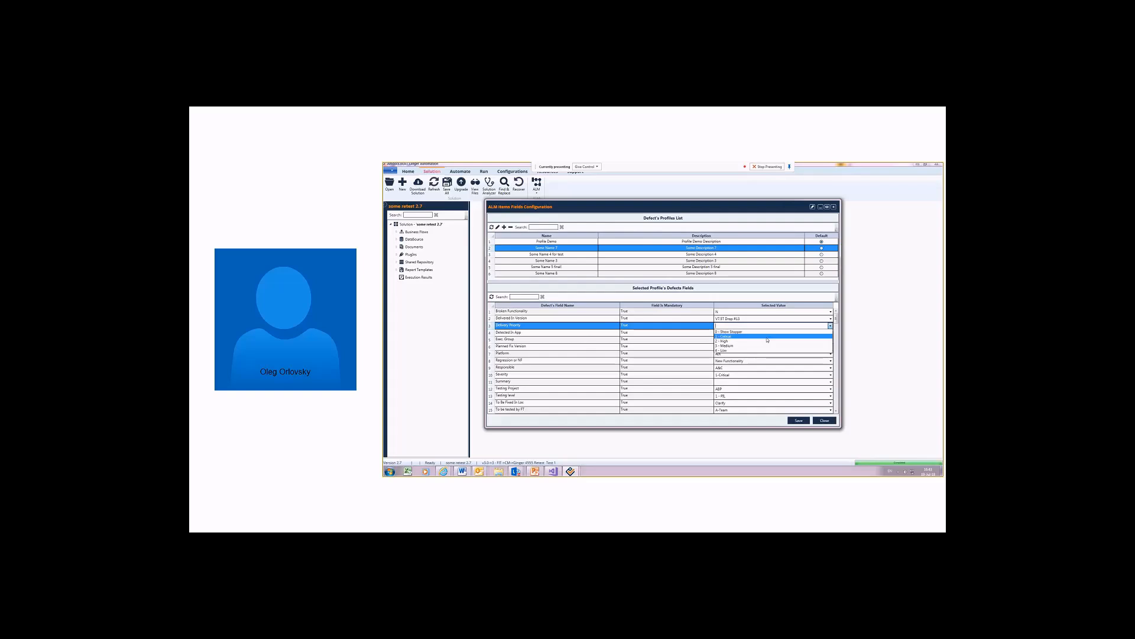
left_click(768, 338)
mouse_move(836, 320)
left_mouse_down()
mouse_move(835, 333)
mouse_move(837, 322)
left_mouse_up()
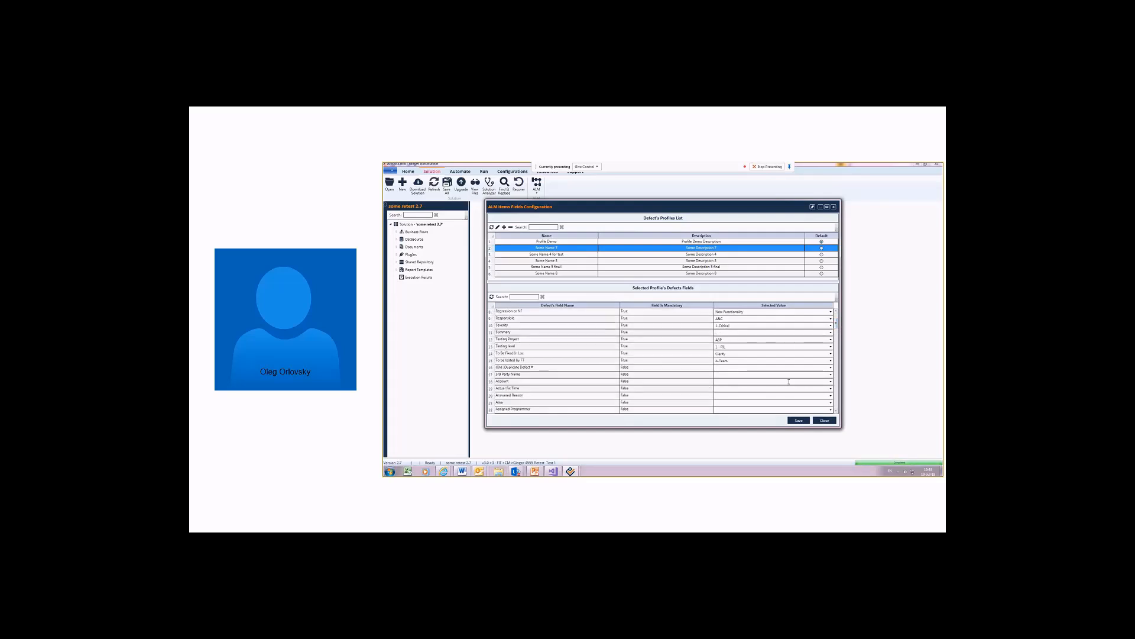
scroll(795, 366, "up", 3)
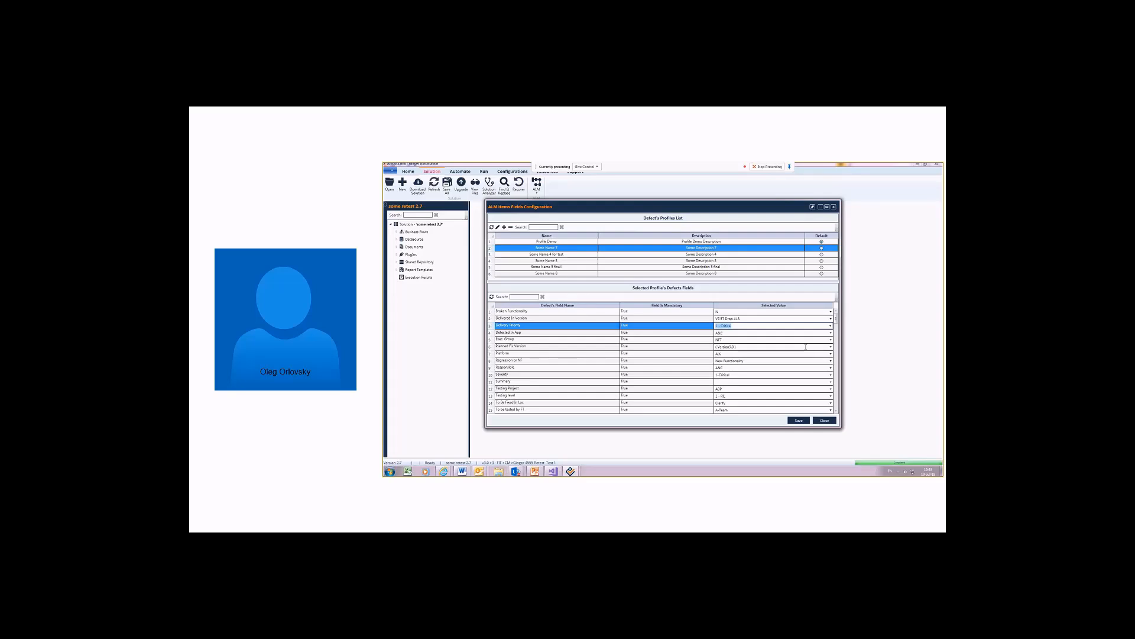
Set Planned for Version to "Clarify 12.5" and Detected in App to "ABP_Implementation", and save the defect profiles.
left_click(831, 349)
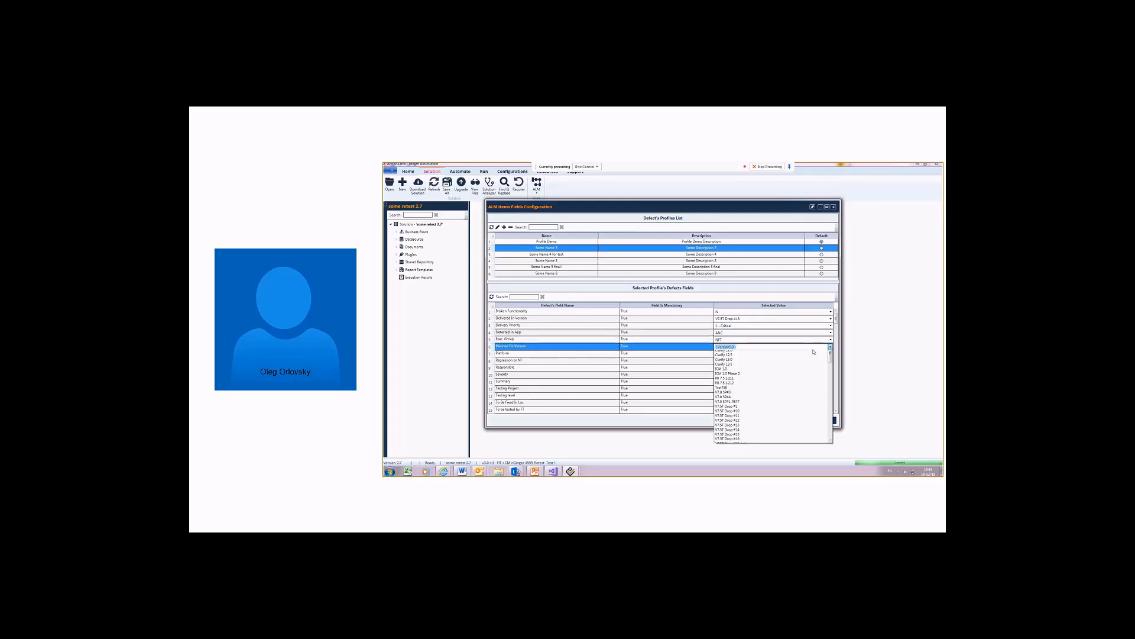
left_click(814, 353)
left_click(831, 334)
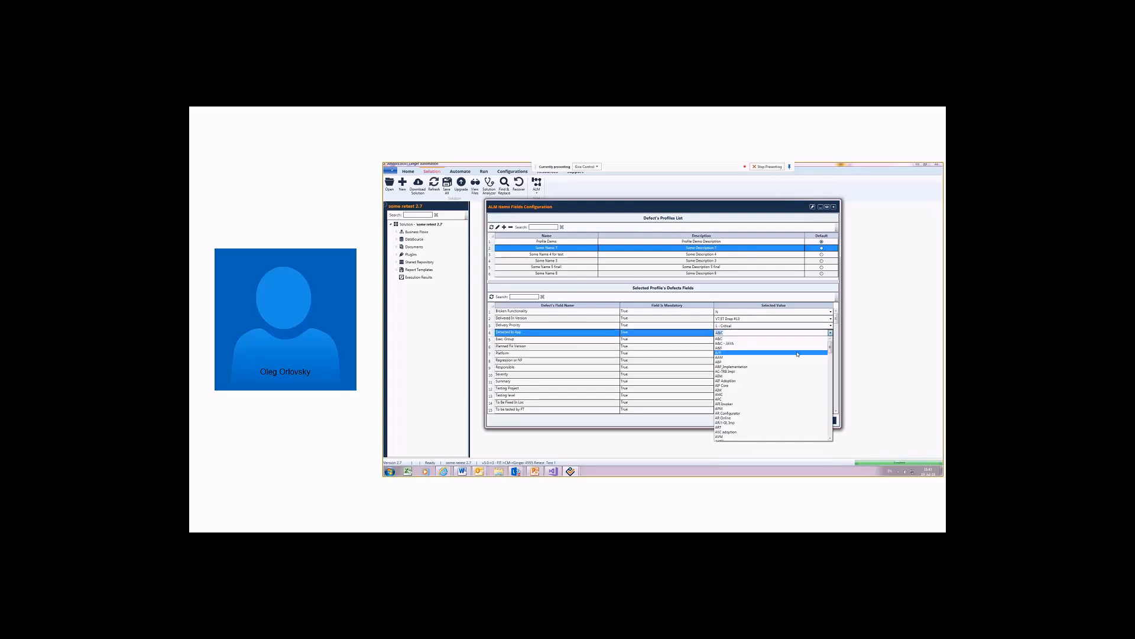
left_click(788, 368)
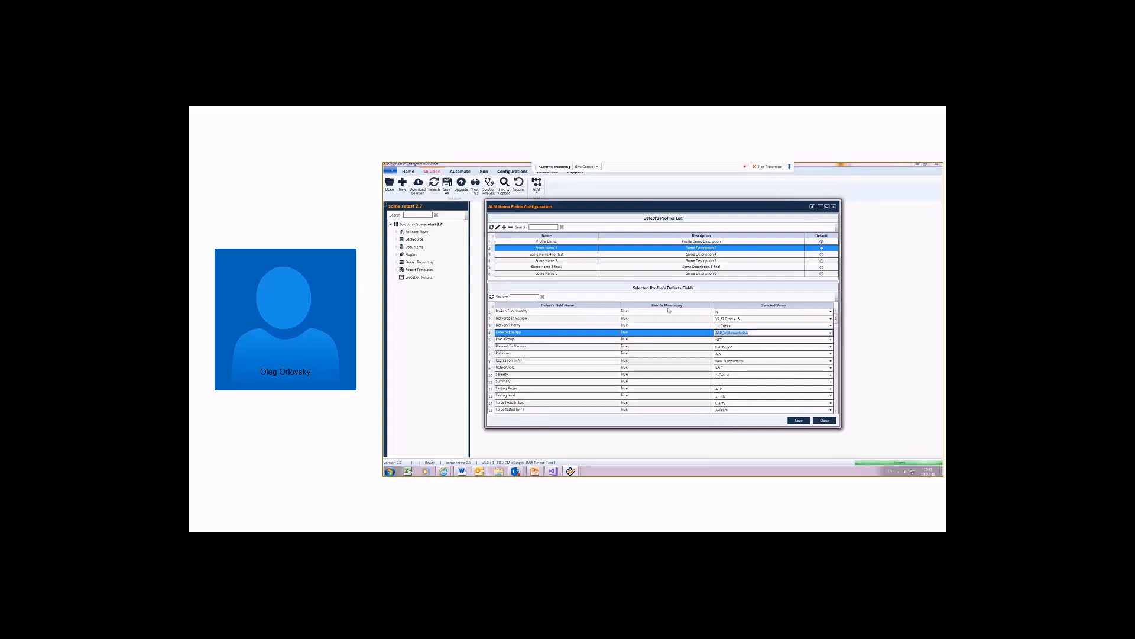
left_click(798, 421)
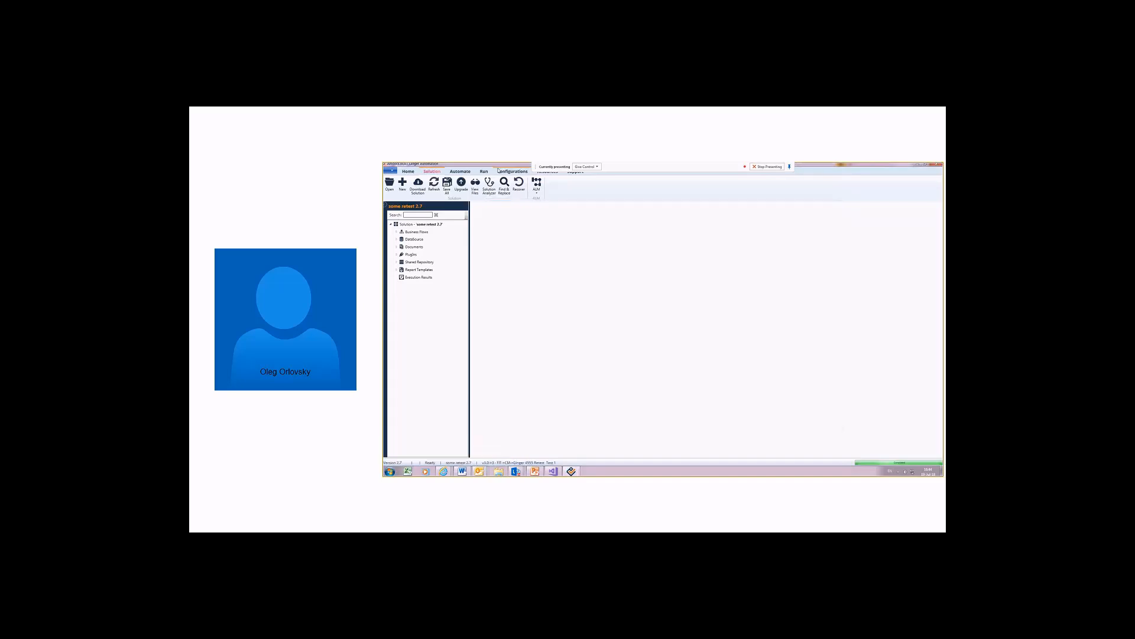
Add an Automated ALM Defect's Opening operation to the Default Run Set and have it open defects for all failures.
left_click(465, 174)
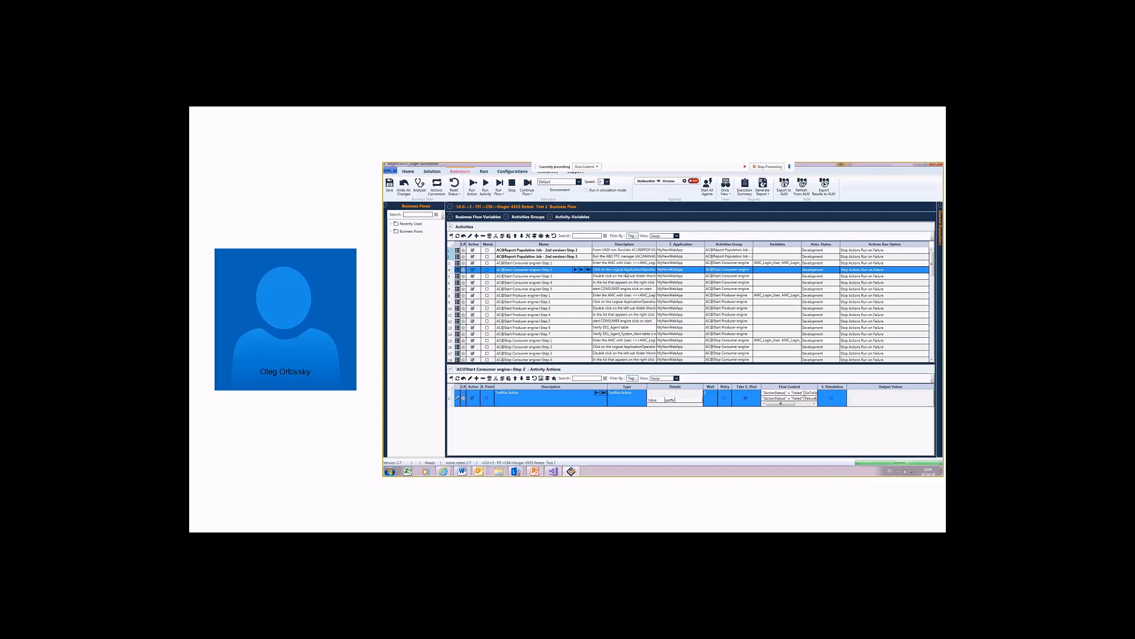
left_click(484, 172)
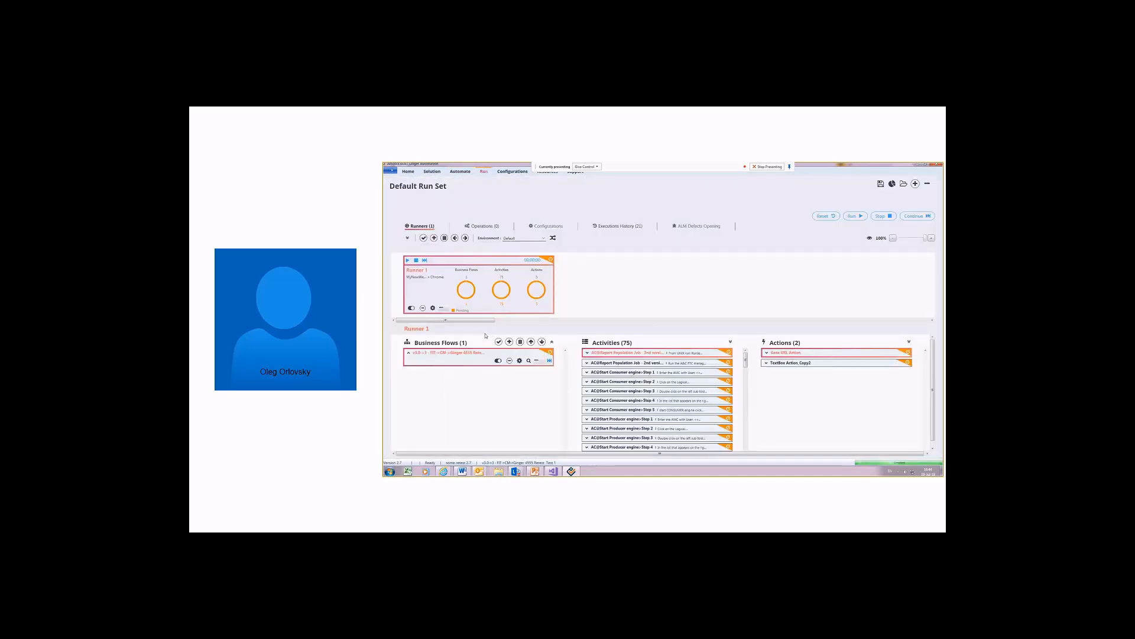
left_click(488, 228)
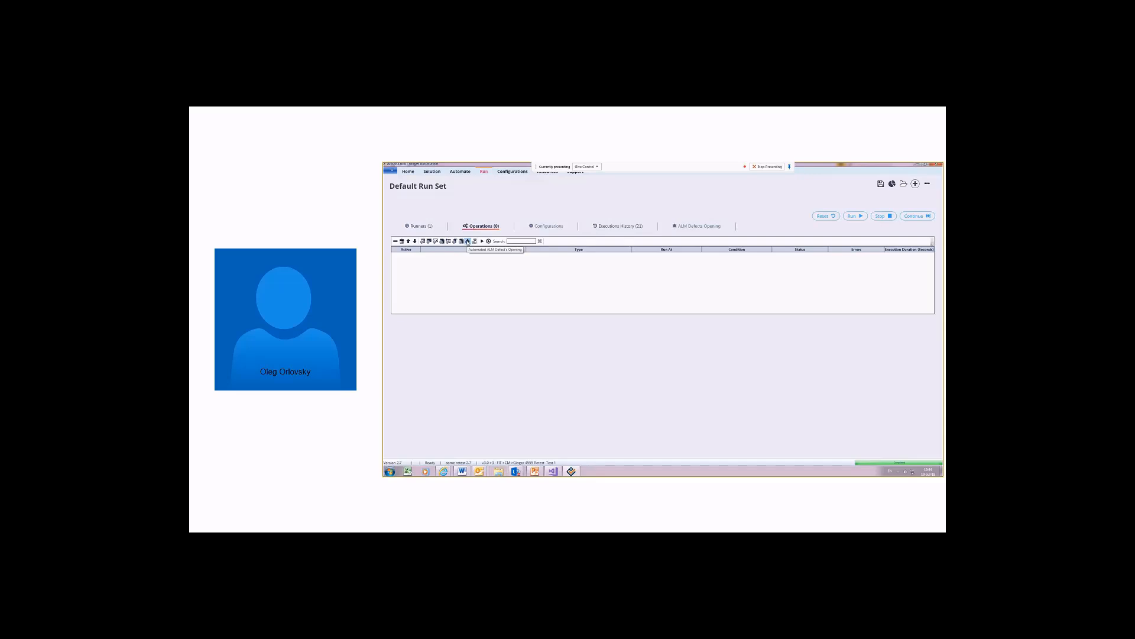
left_click(468, 241)
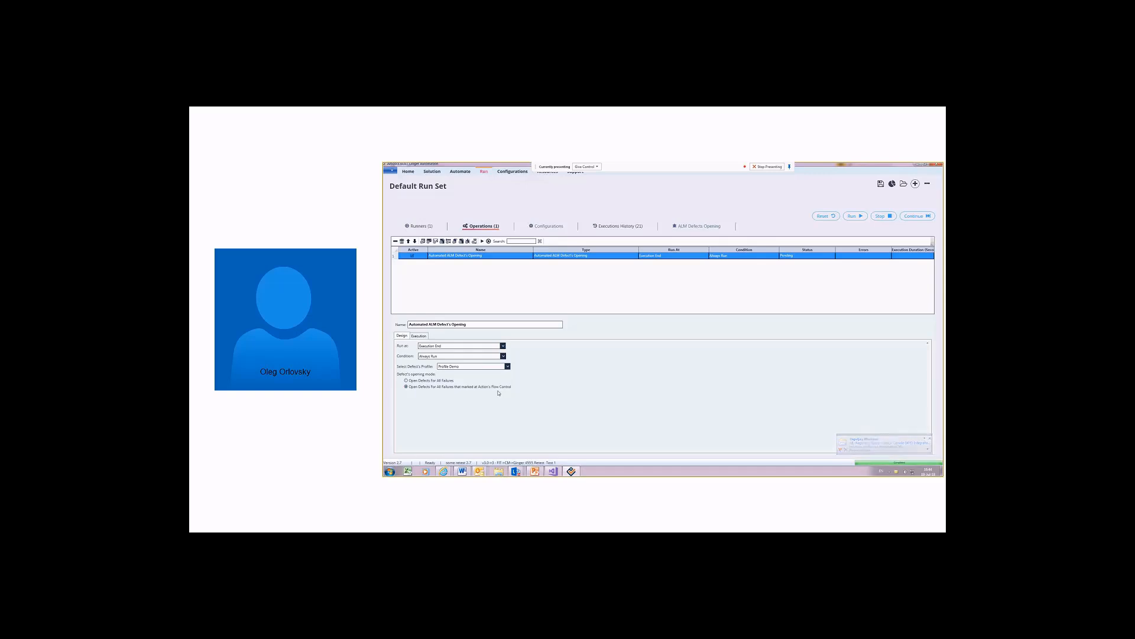
left_click(436, 381)
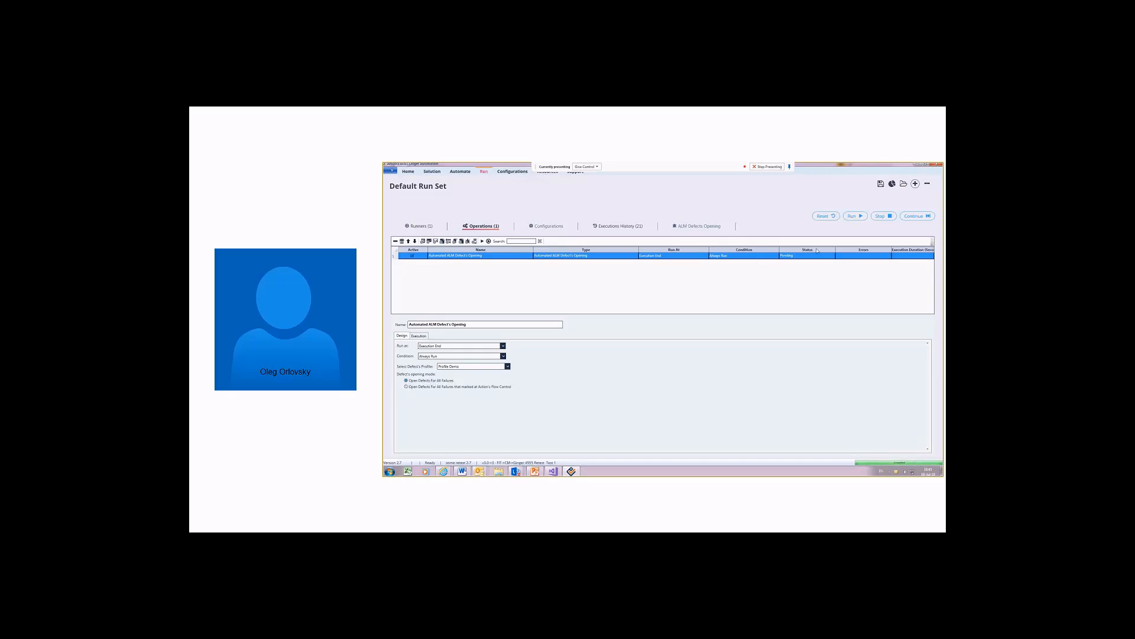
Execute the run set, moving the automated browser window aside and dismissing the ALM defects opening message.
left_click(852, 217)
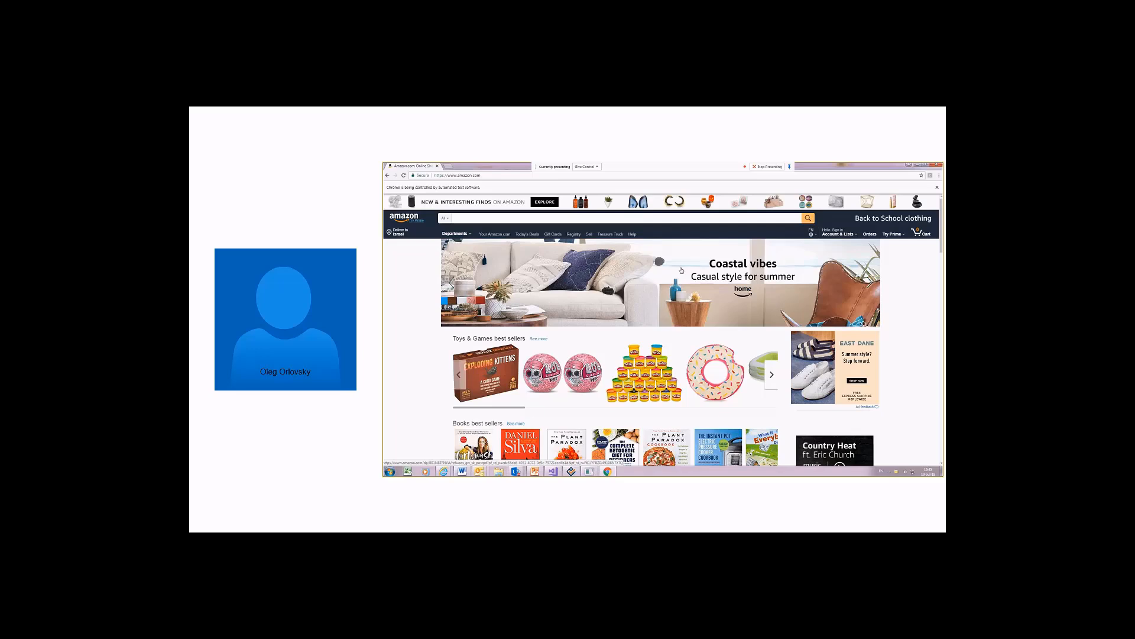
left_click(925, 167)
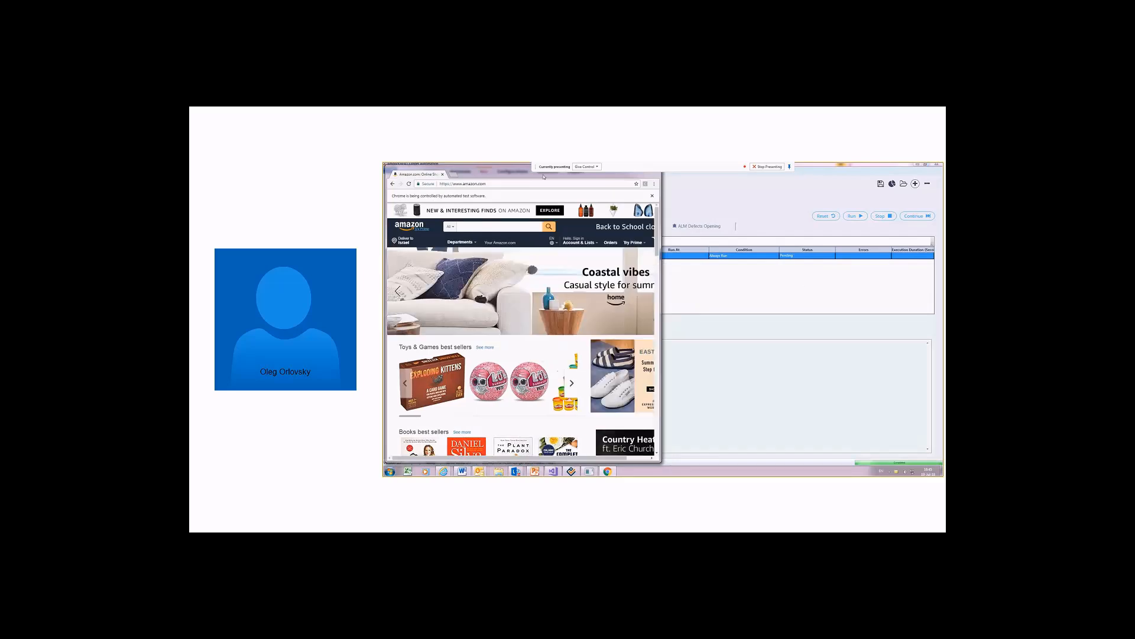
left_click_drag(544, 176, 781, 187)
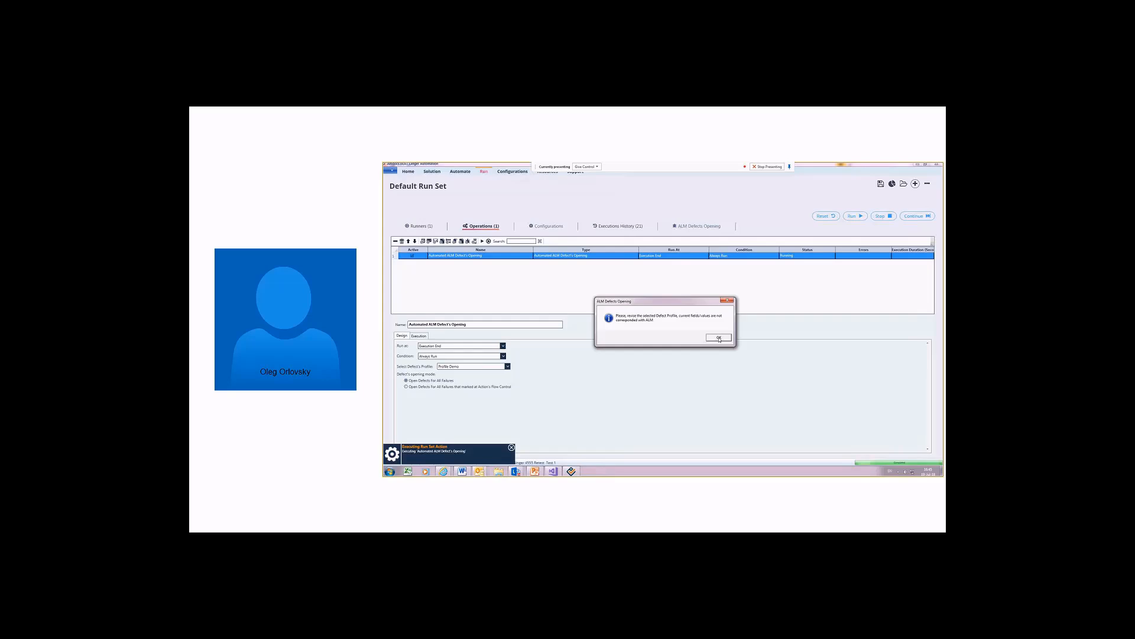
left_click(719, 338)
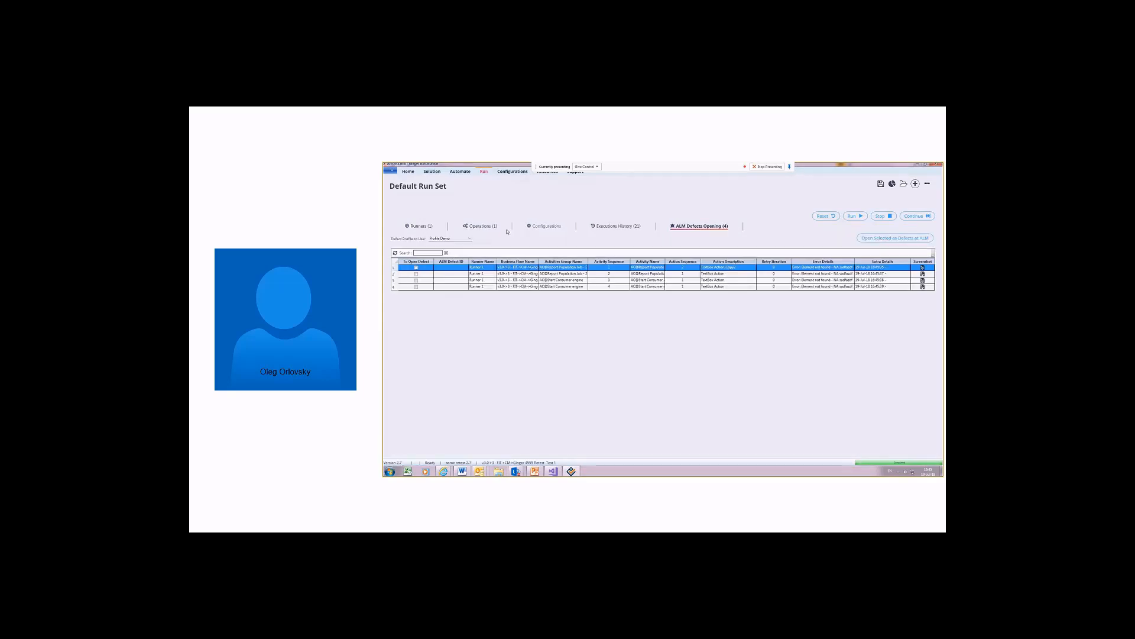
Set the operation's defect profile to "Some Name 7" and execute the run set again, moving the automated browser window aside.
left_click(482, 226)
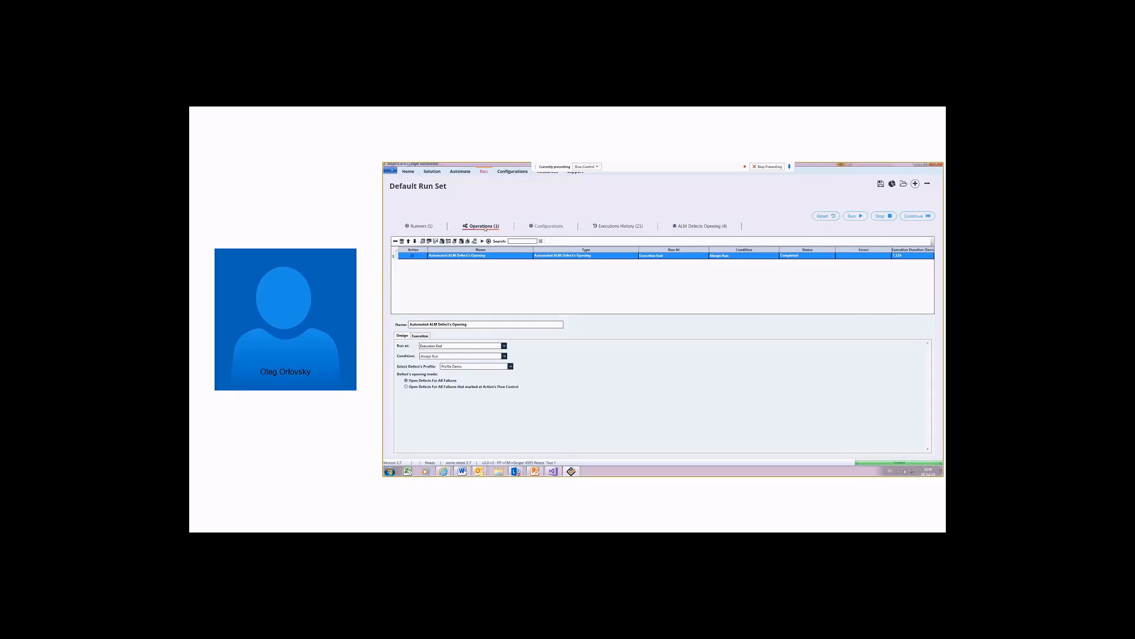
left_click(509, 367)
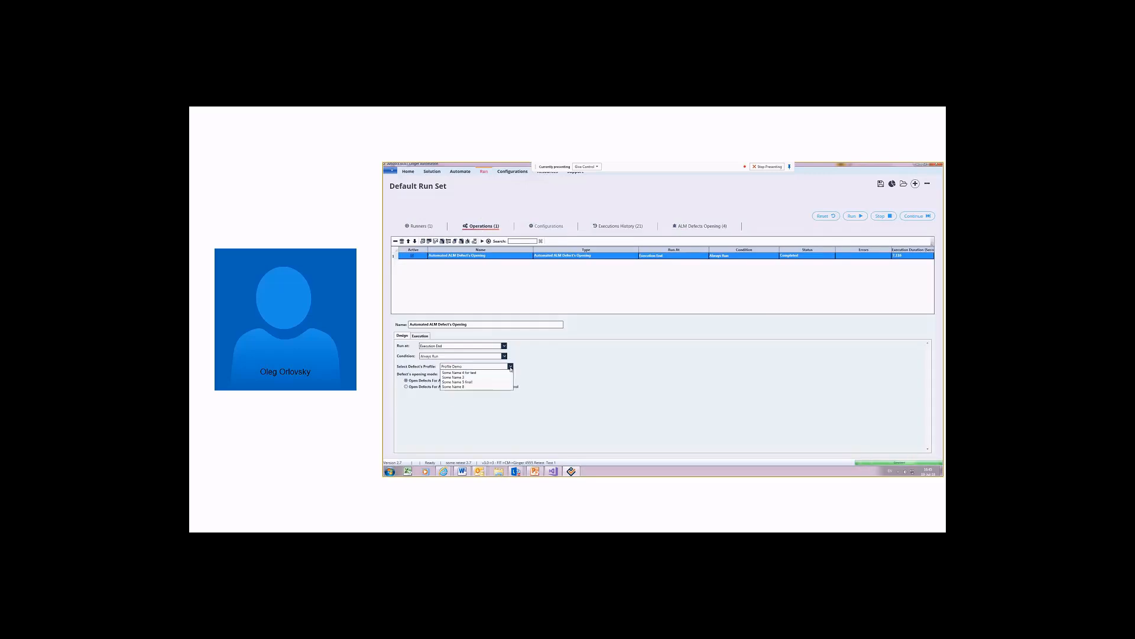
left_click(493, 378)
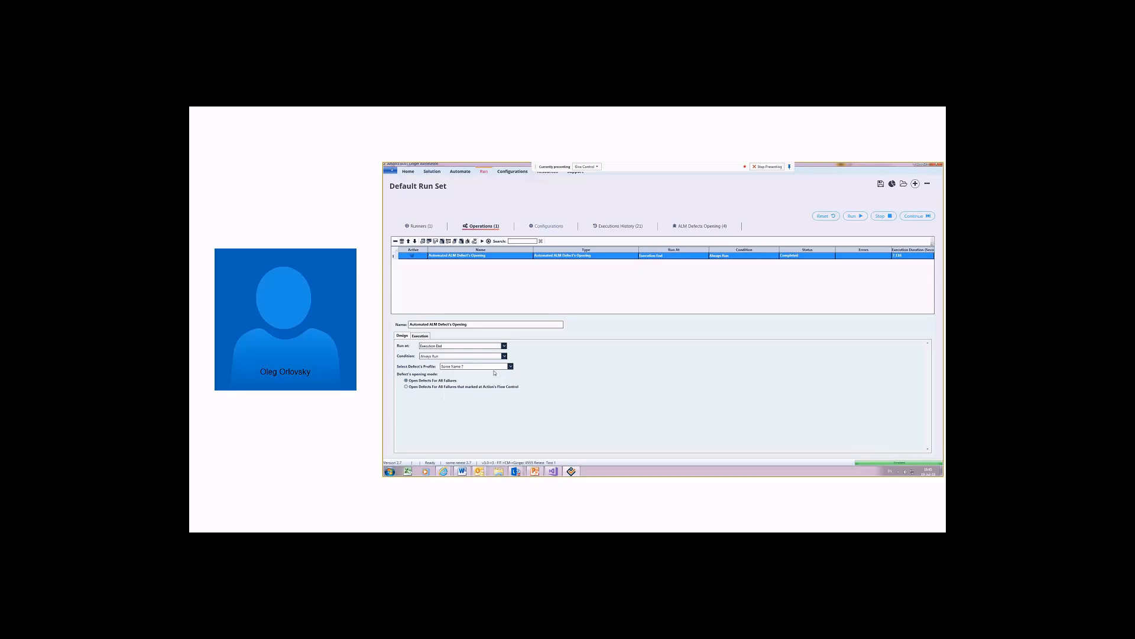
left_click(510, 367)
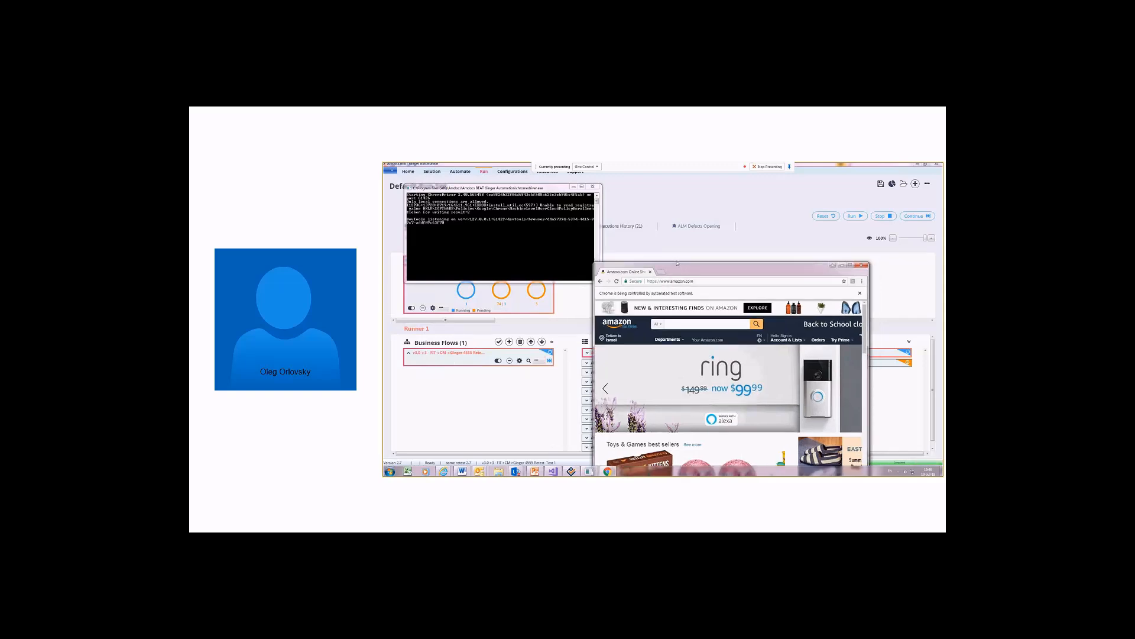
left_click_drag(677, 263, 502, 171)
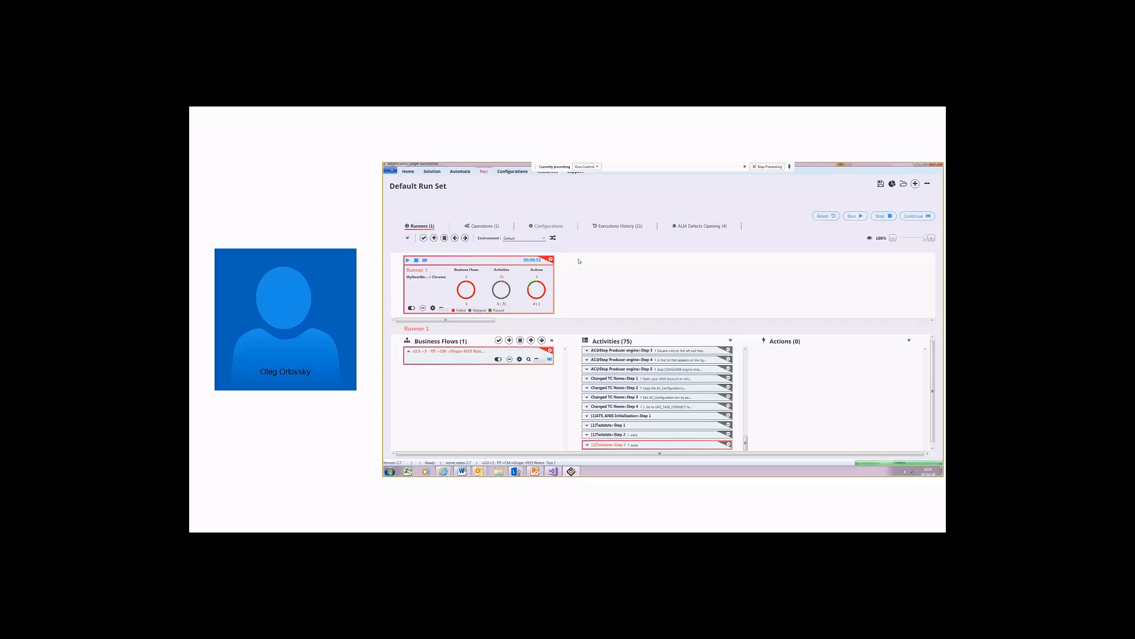
Open the solution's ALM connection settings, check the server and project details, and close them.
left_click(461, 171)
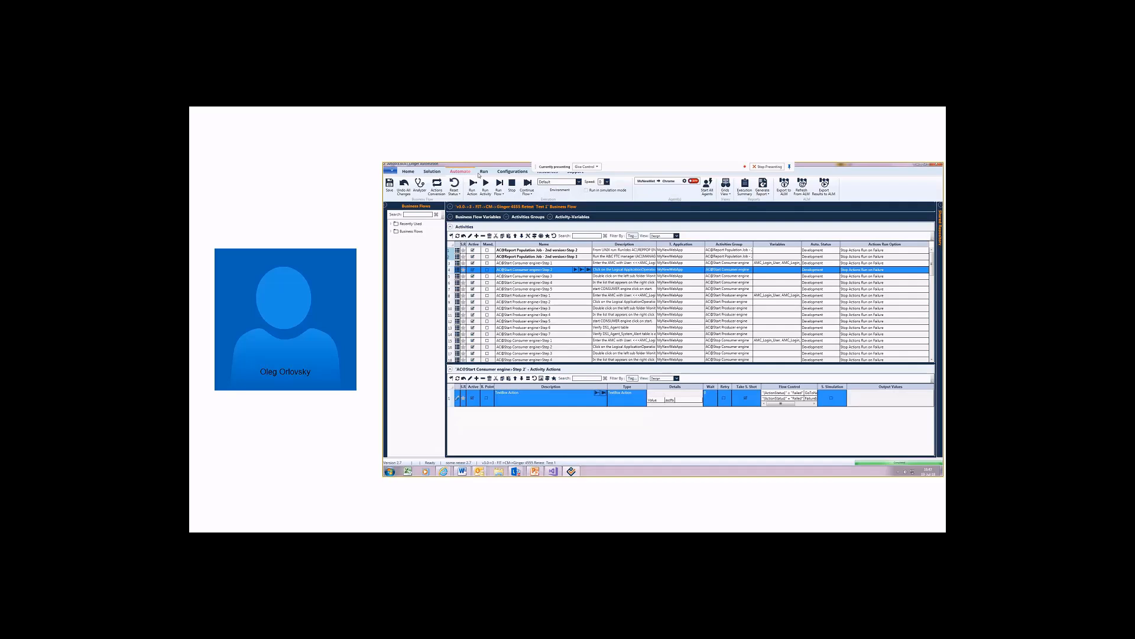
left_click(432, 171)
left_click(536, 186)
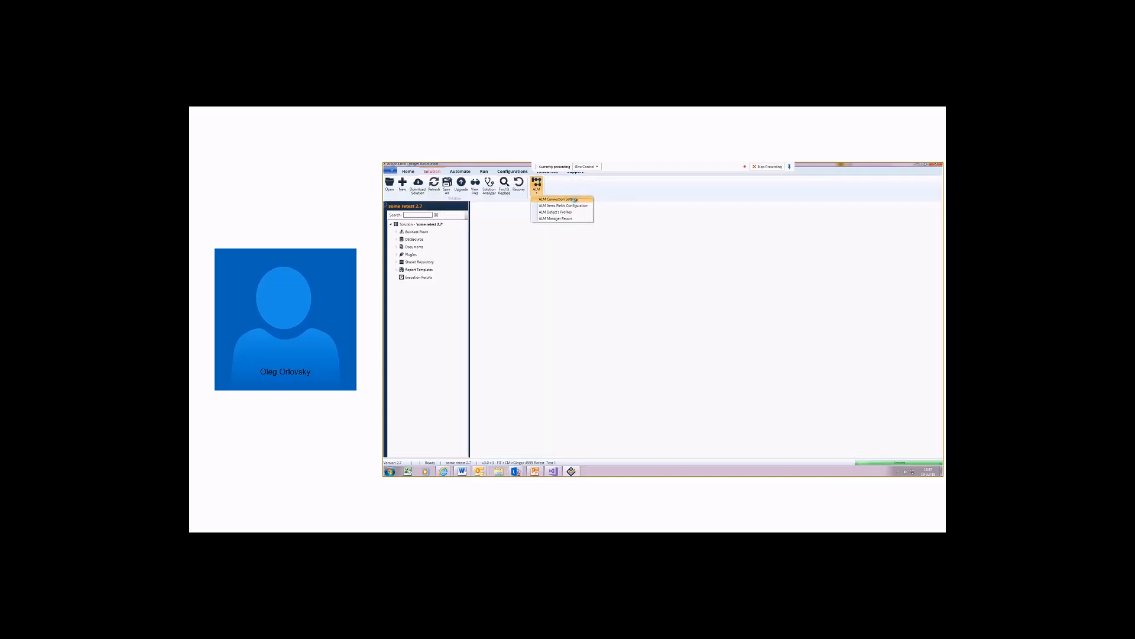
left_click(574, 199)
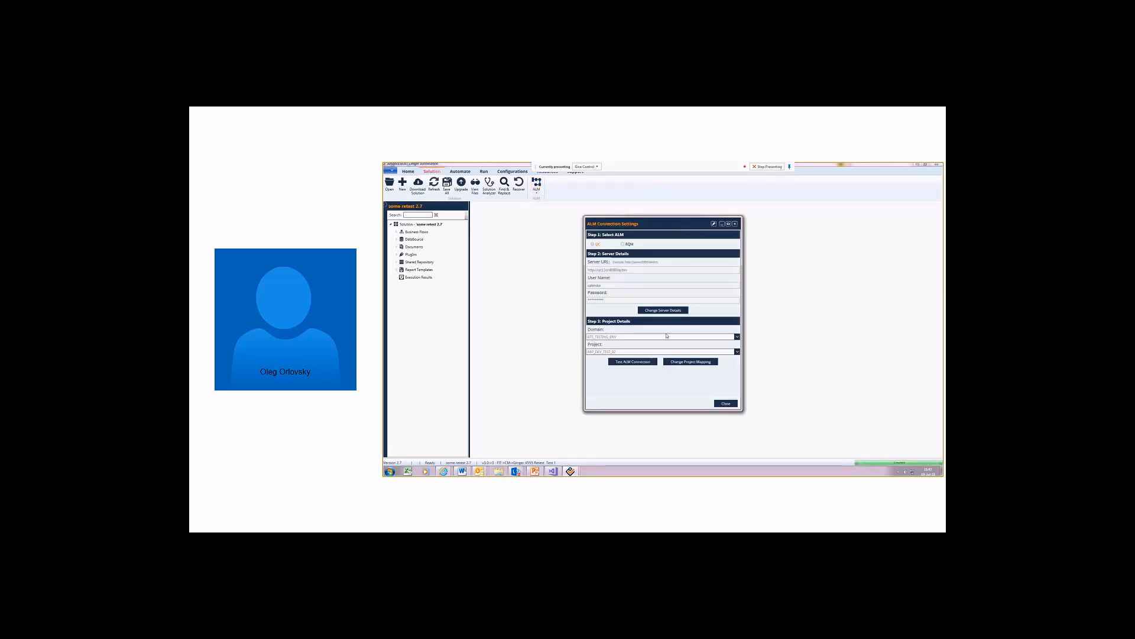
left_click(726, 403)
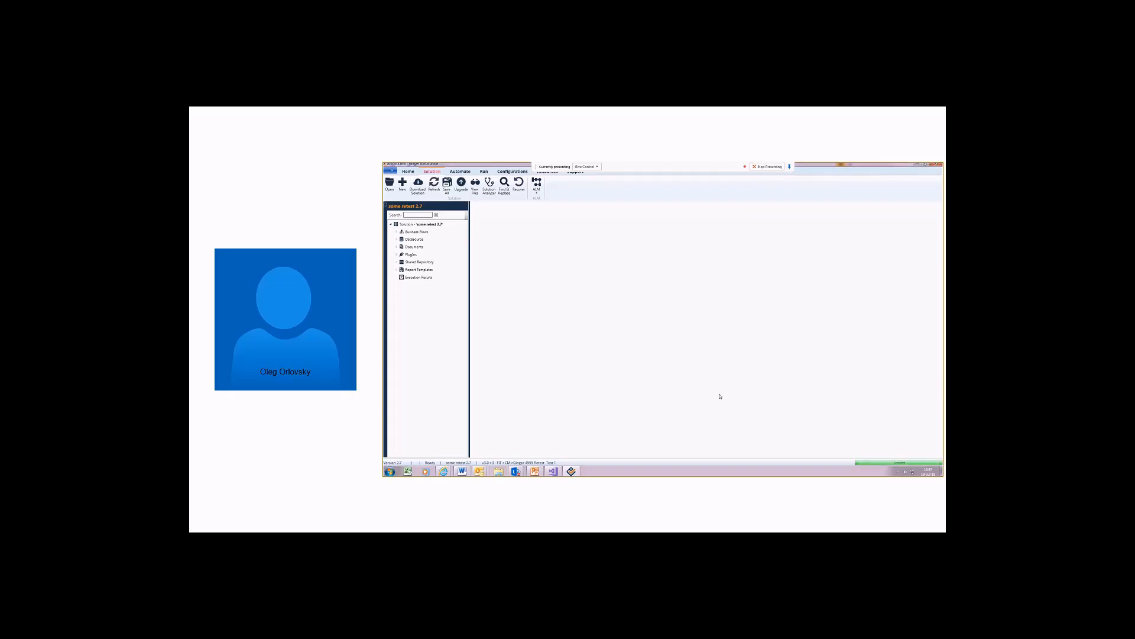
Review the Default Run Set's ALM defects list and the settings of its Automated ALM Defect's Opening operation.
left_click(484, 171)
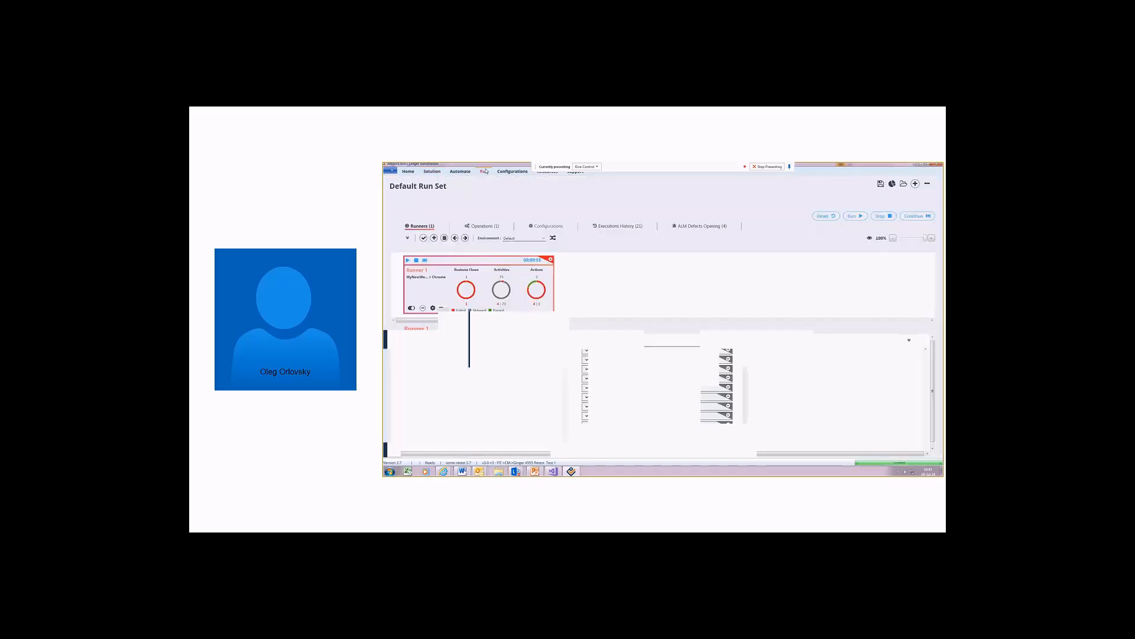
left_click(701, 229)
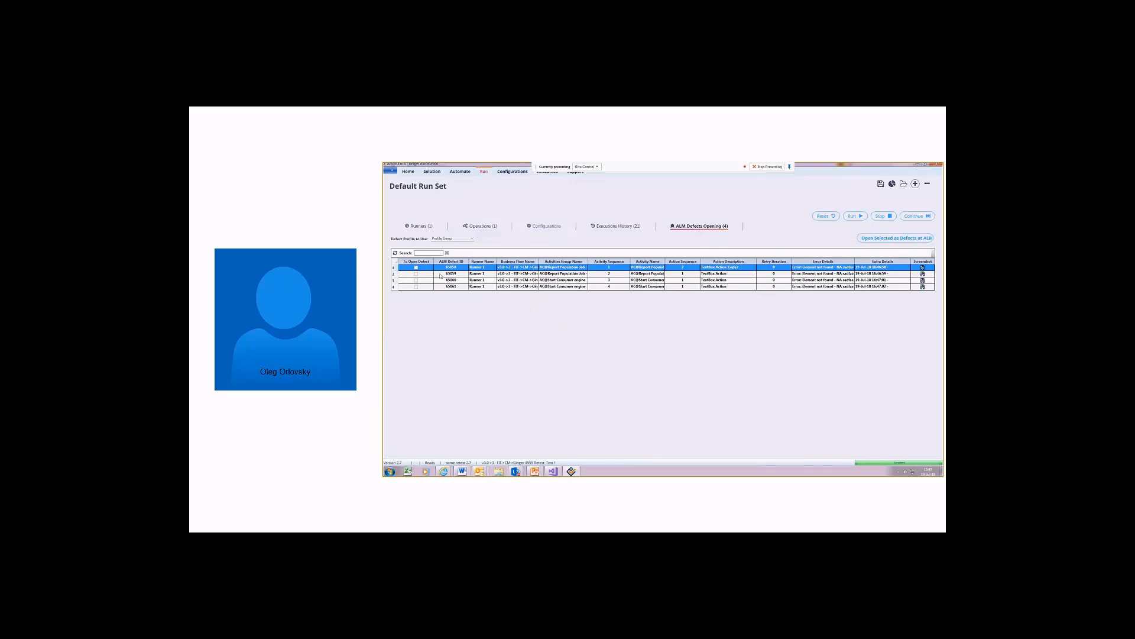
left_click(480, 226)
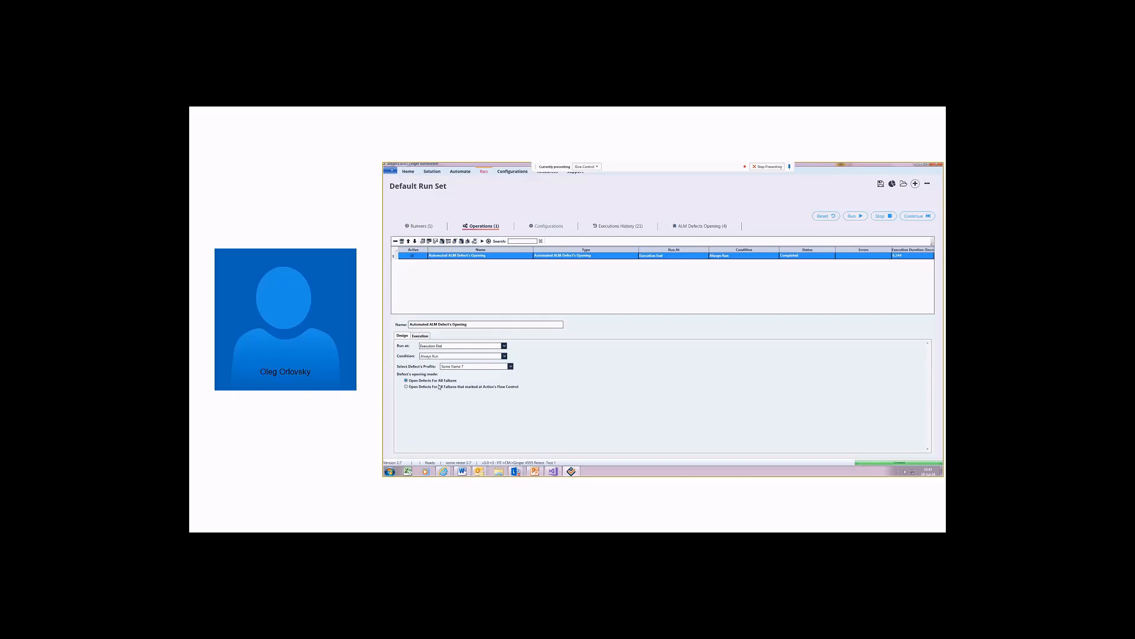
left_click(691, 228)
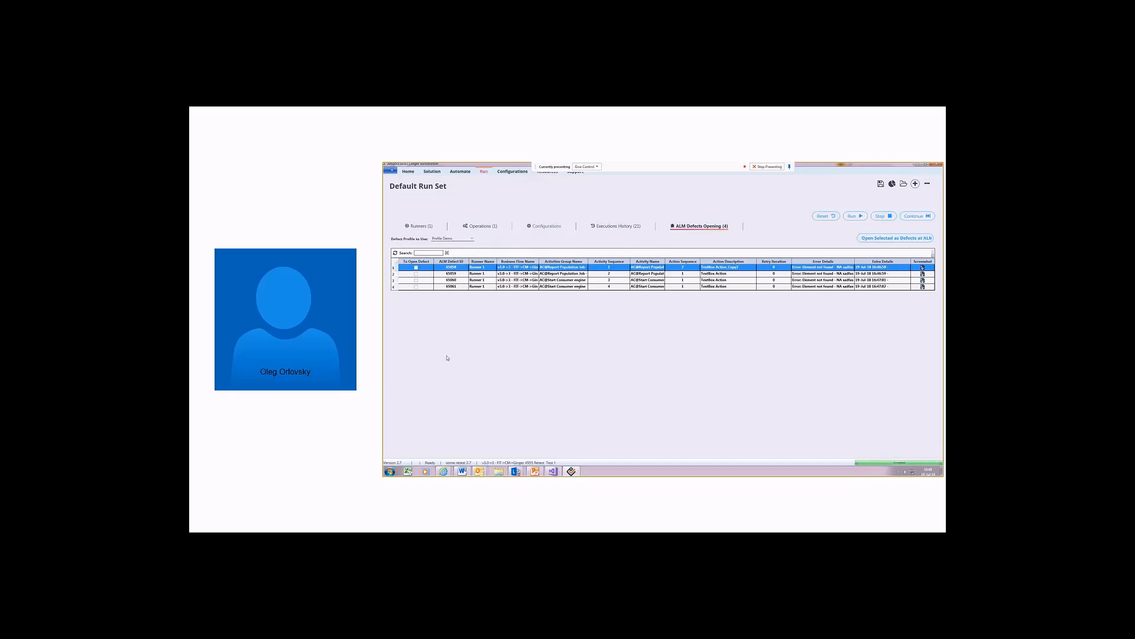
Switch to HP ALM Quality Center, enlarge the defects list and refresh it.
mouse_move(444, 471)
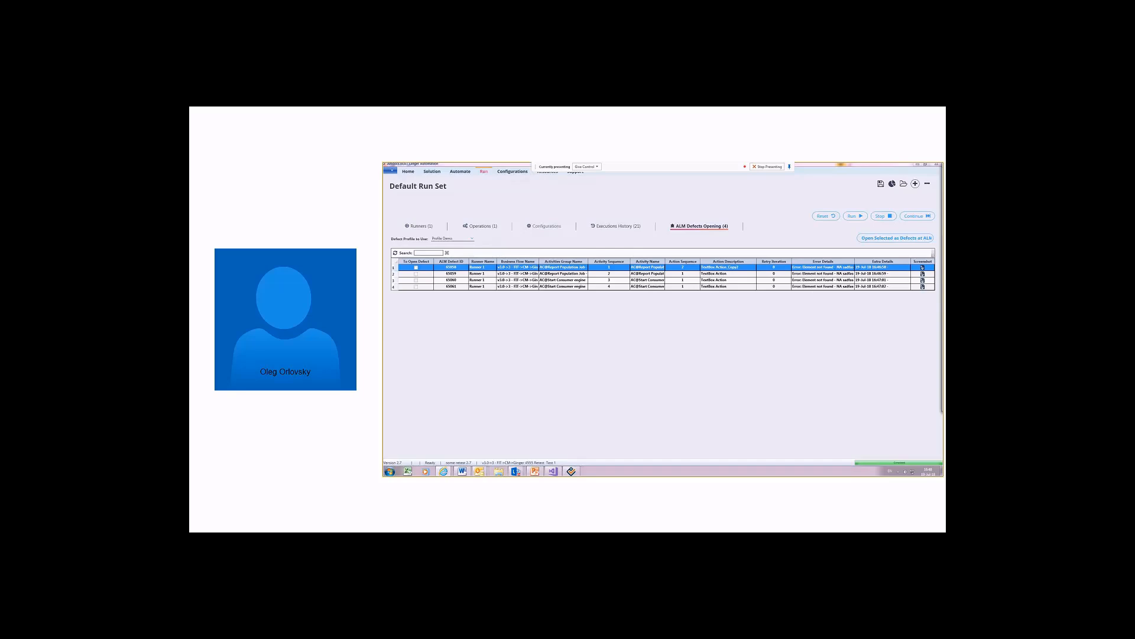
left_click_drag(942, 171, 655, 211)
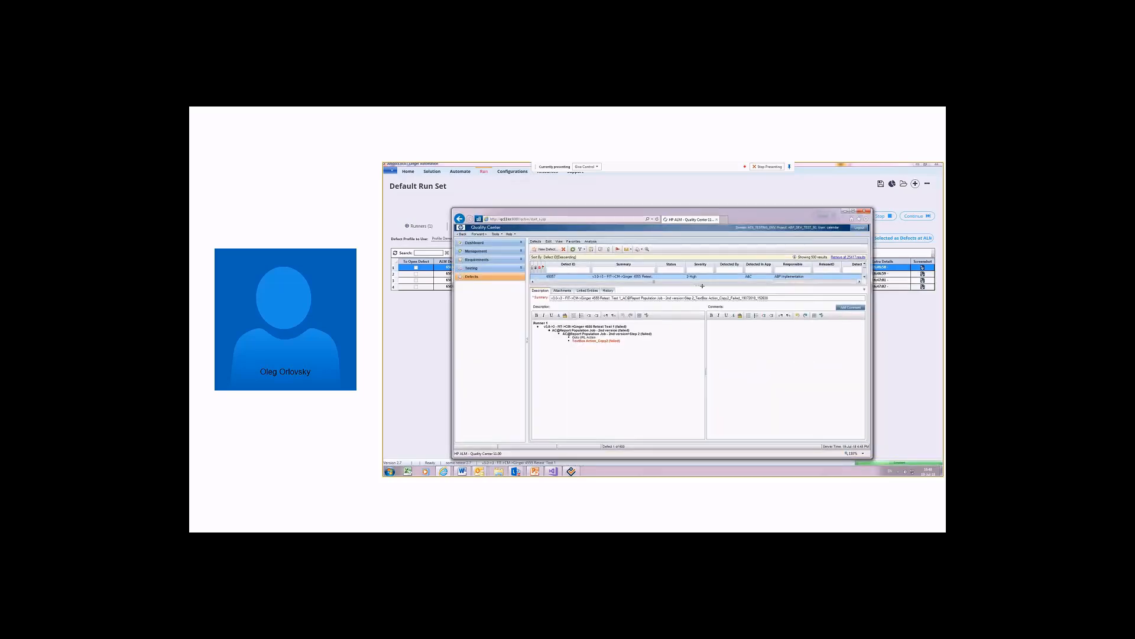
left_click_drag(703, 286, 702, 357)
left_click(572, 249)
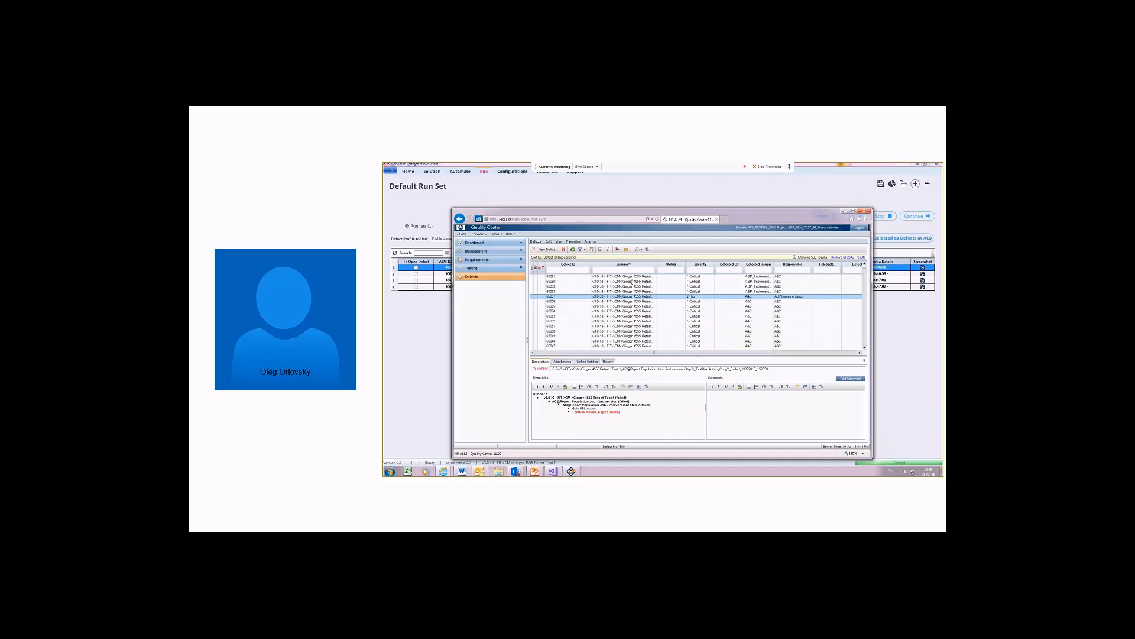
left_click_drag(576, 219, 603, 207)
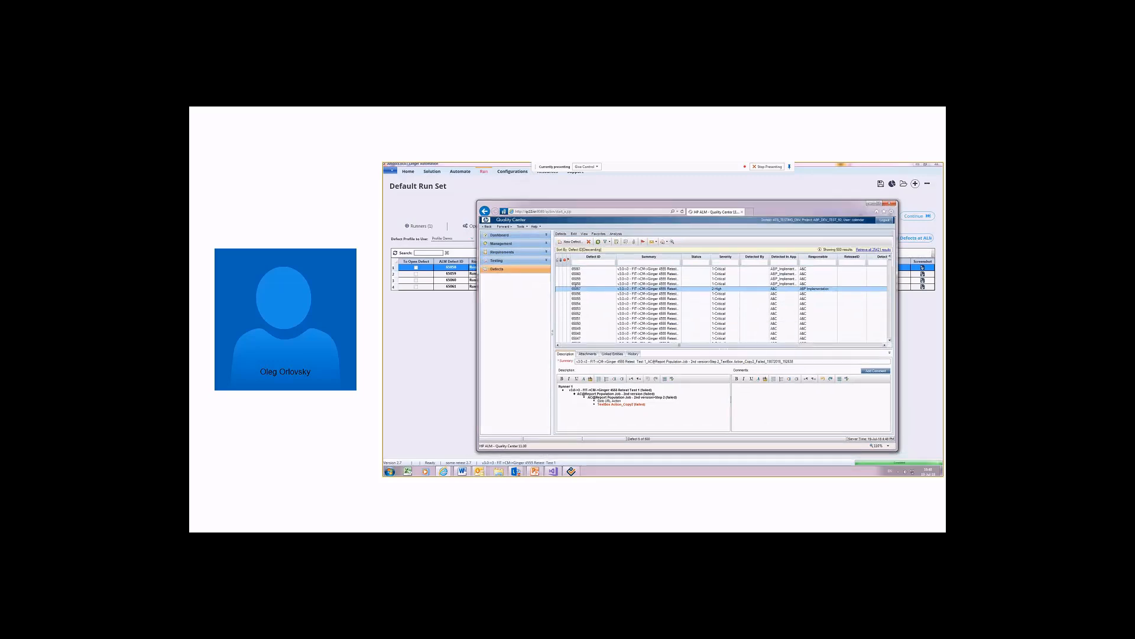
Examine the summary and description of the defect opened for the failed TextBox Action_Copy2 in the defects list.
left_click(580, 285)
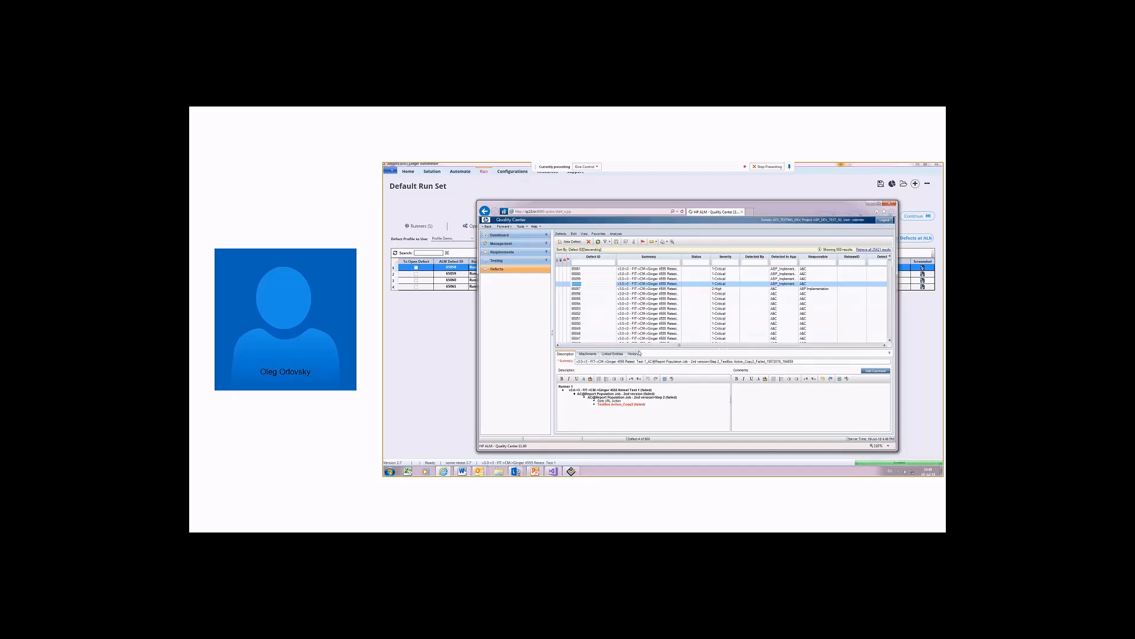
left_click(727, 362)
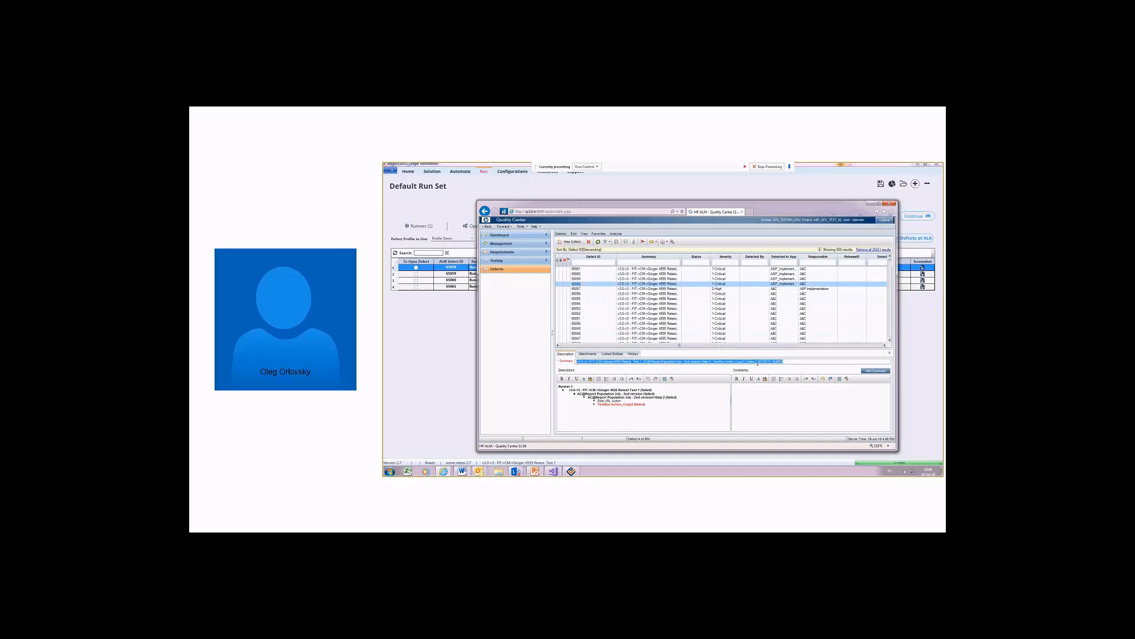
left_click_drag(758, 362, 784, 361)
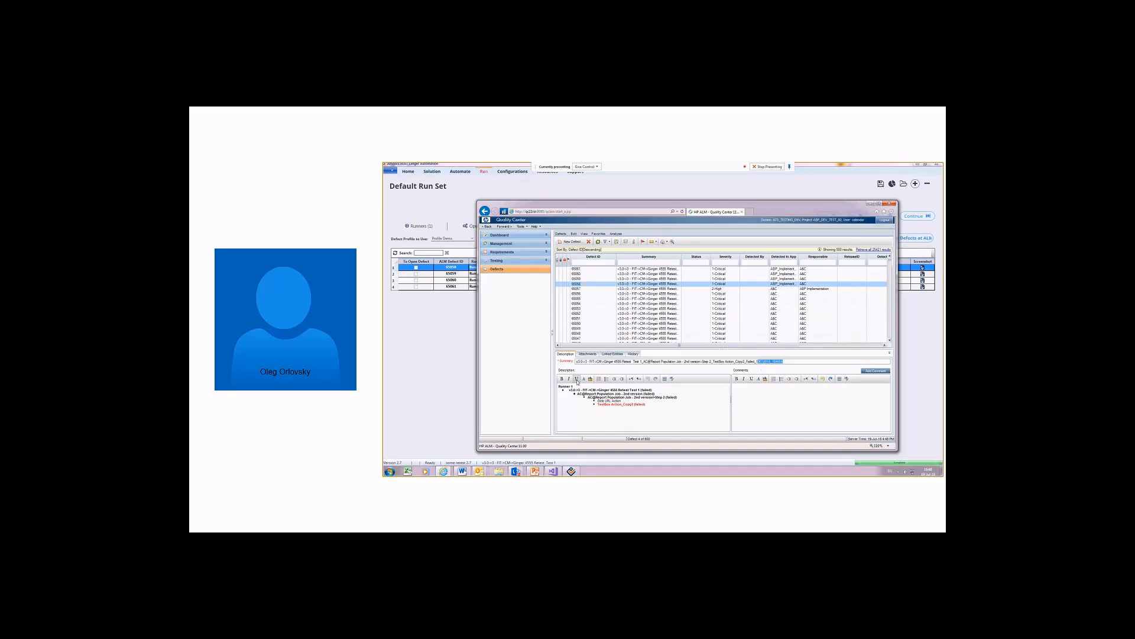
left_click(579, 388)
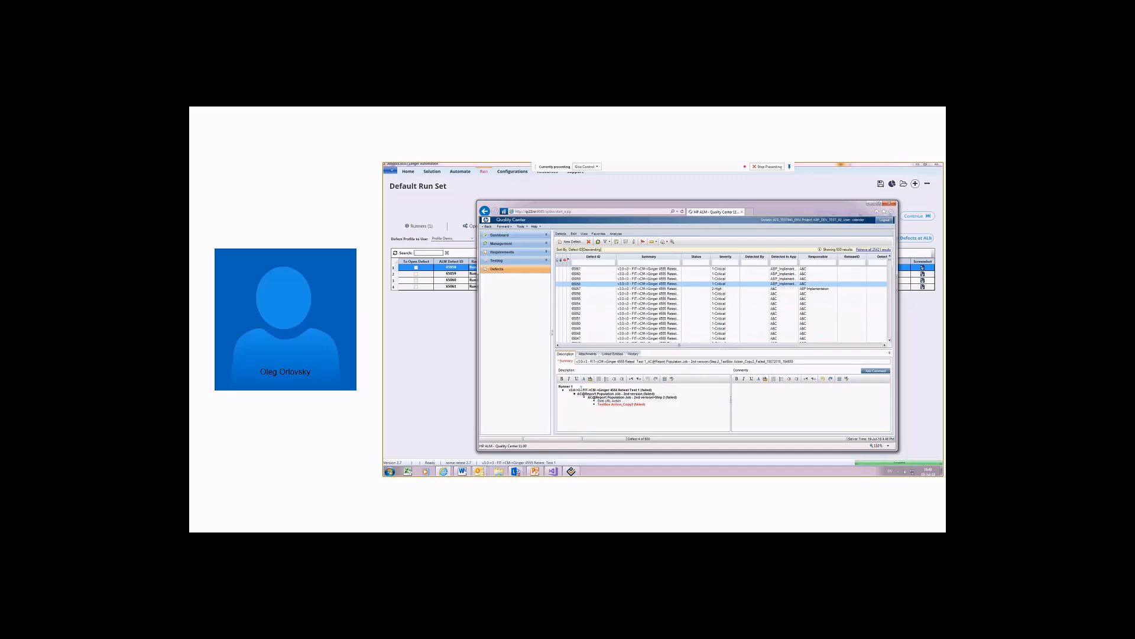
left_click_drag(577, 394, 658, 393)
mouse_move(588, 397)
left_mouse_down()
mouse_move(678, 397)
mouse_move(598, 404)
left_mouse_up()
left_click(628, 407)
double_click(644, 391)
left_click(647, 393)
Open the Defect Details of the second defect in the list and examine the values of its required fields.
left_click(631, 278)
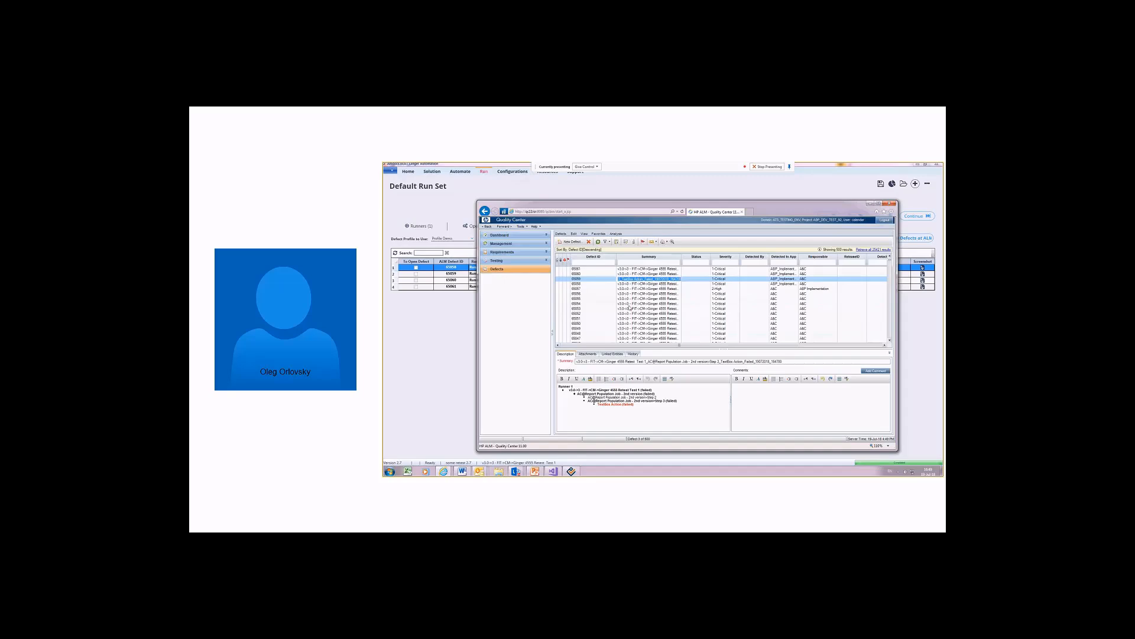
left_click(638, 273)
double_click(638, 274)
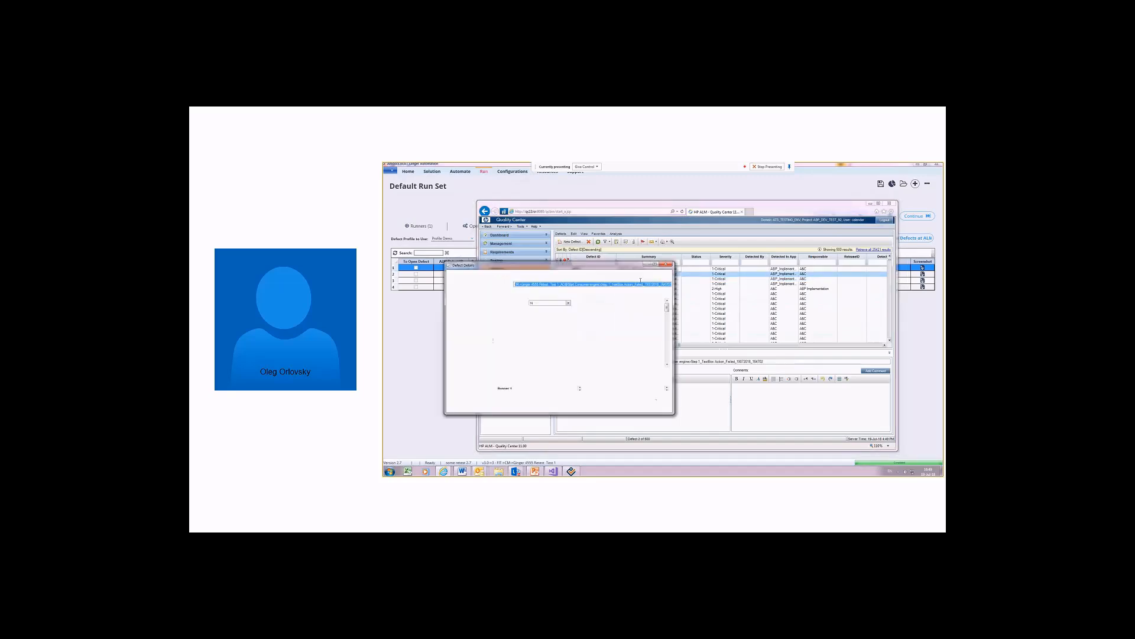
left_click_drag(584, 269, 671, 256)
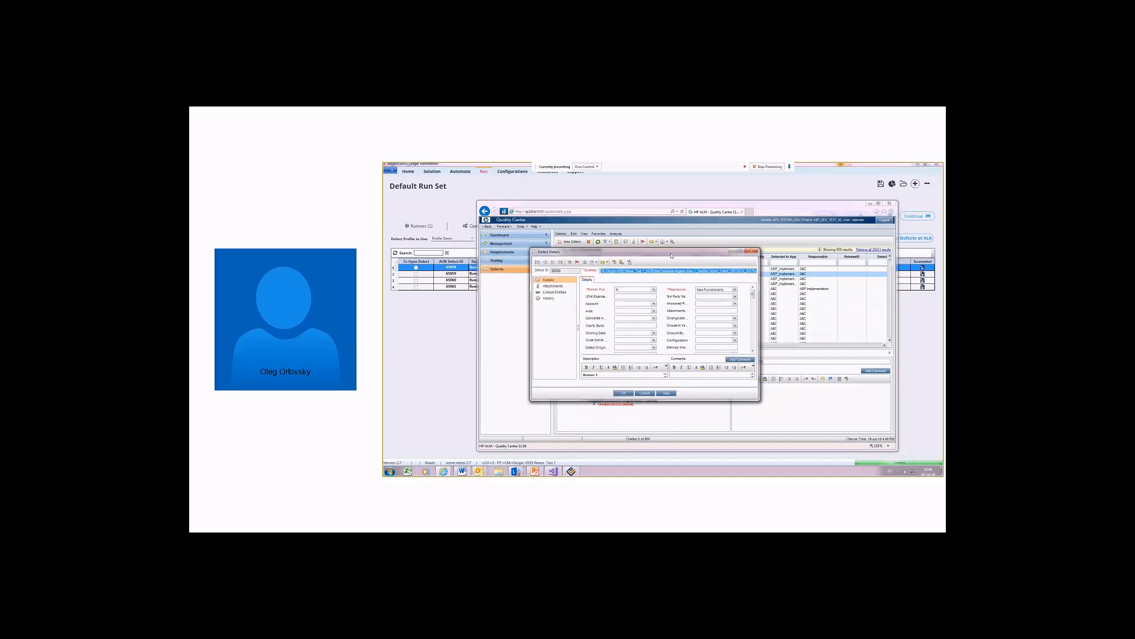
left_click_drag(754, 295, 758, 338)
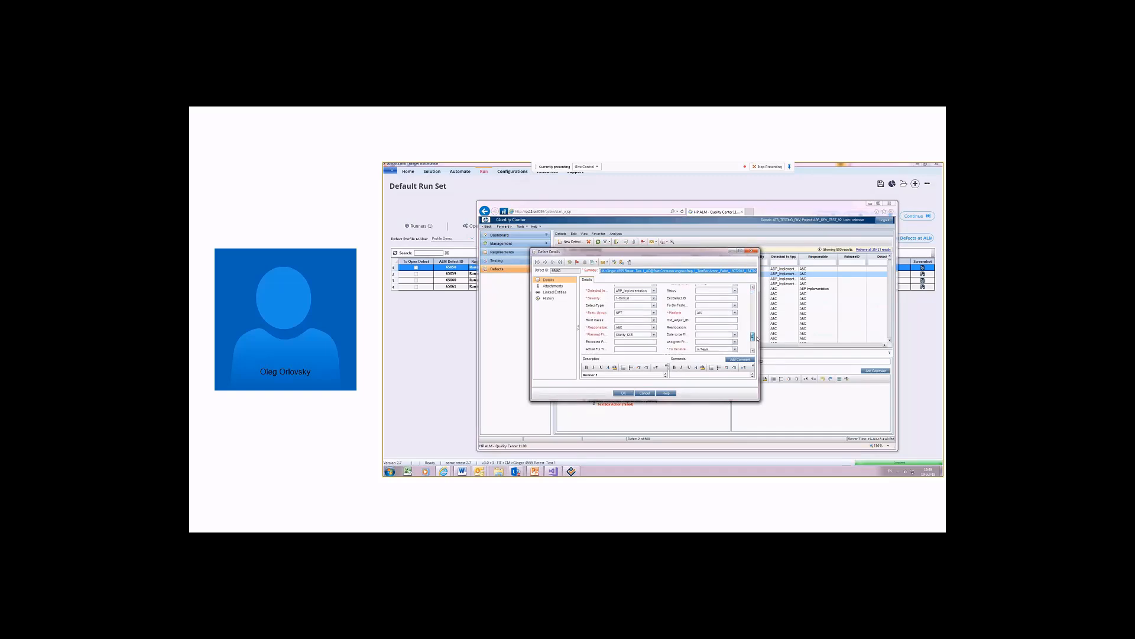
scroll(662, 313, "up", 1)
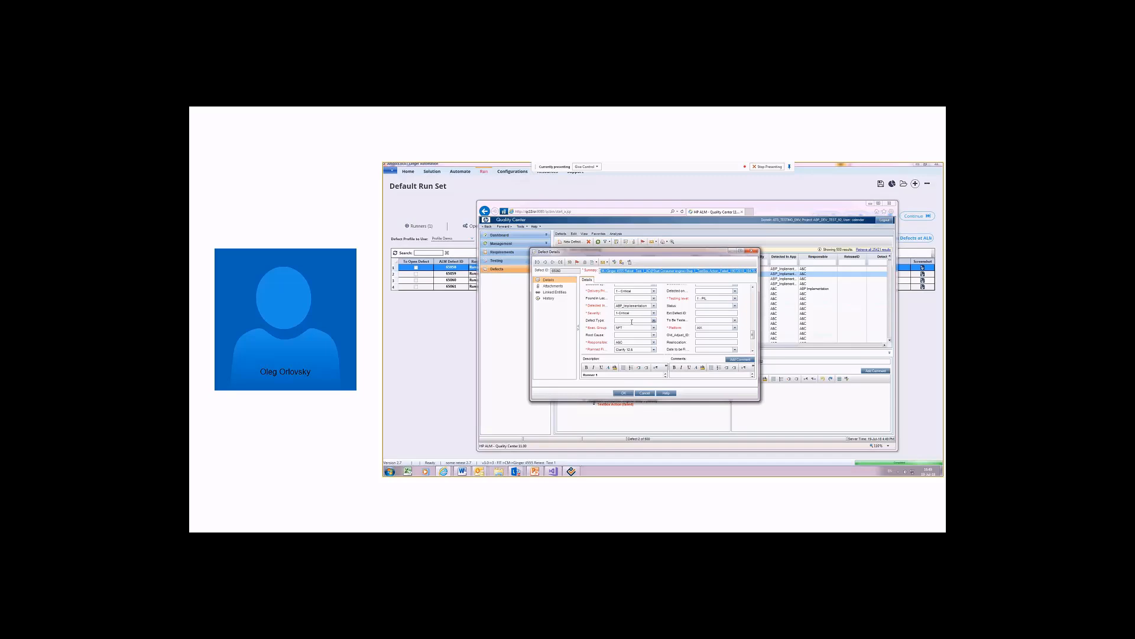
left_click(649, 394)
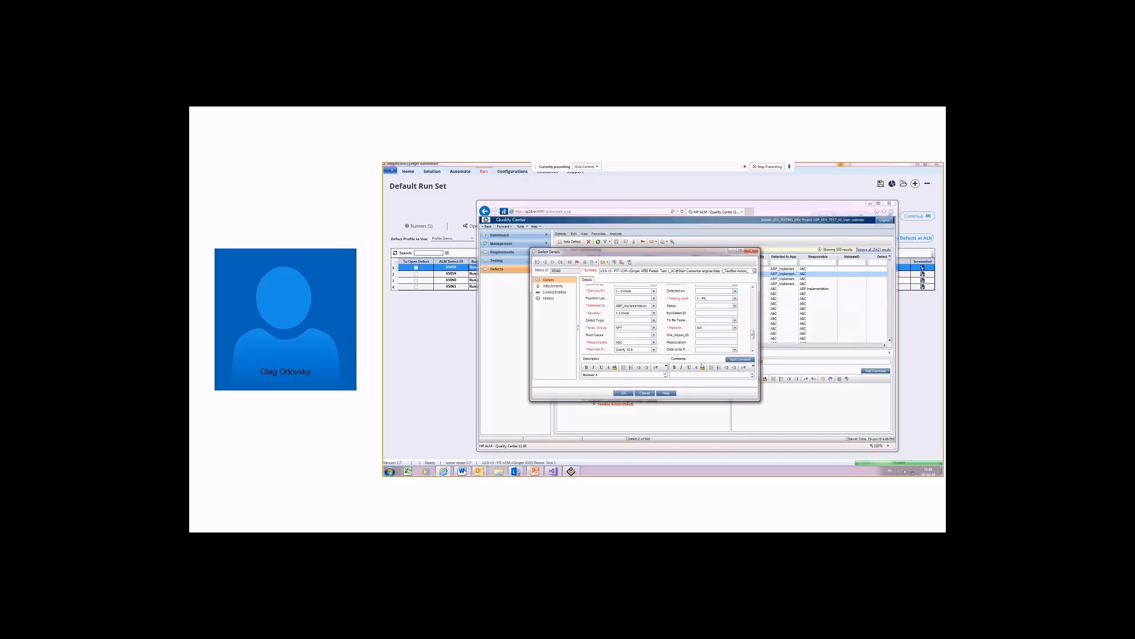
Return to Ginger and set the defect profile to use for ALM defects opening to the last profile listed.
left_click(471, 240)
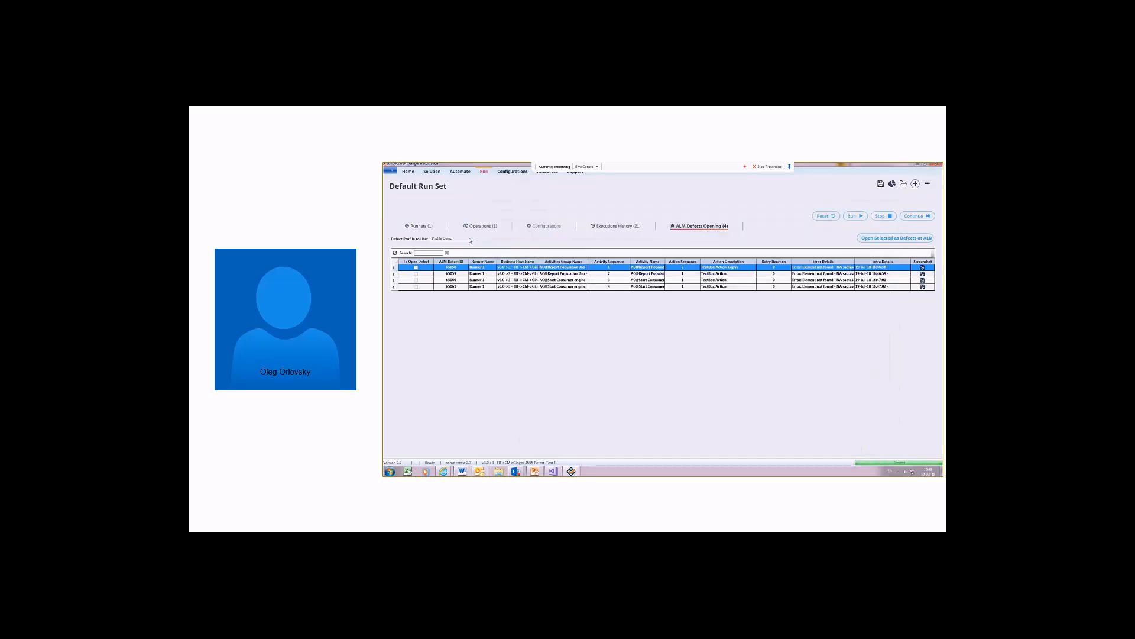
left_click(470, 240)
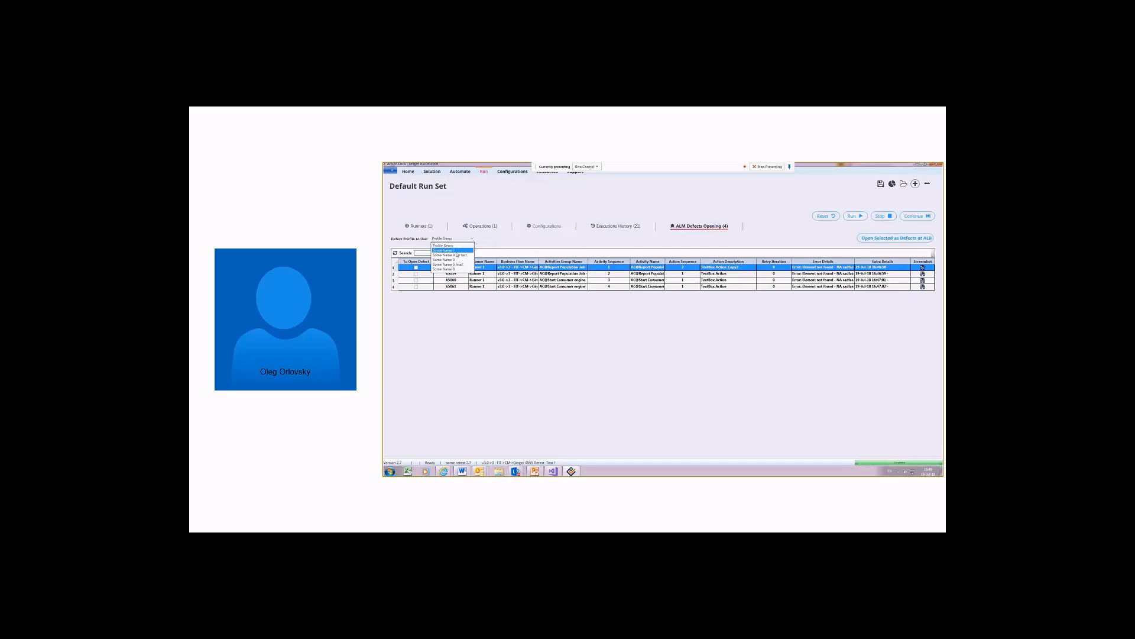
left_click(452, 250)
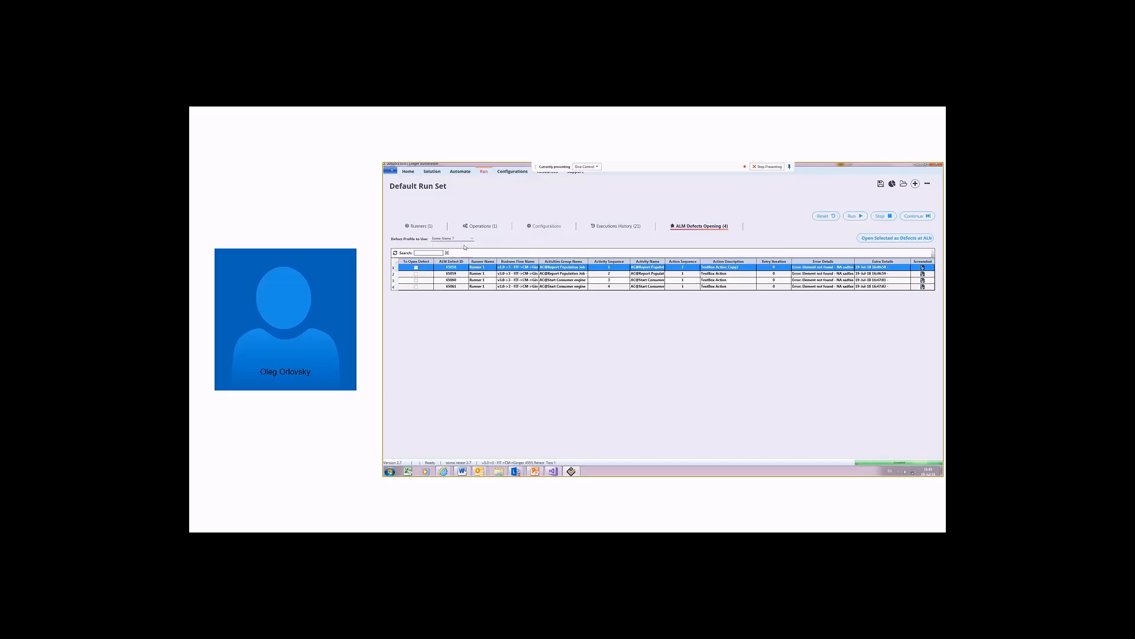
left_click(468, 239)
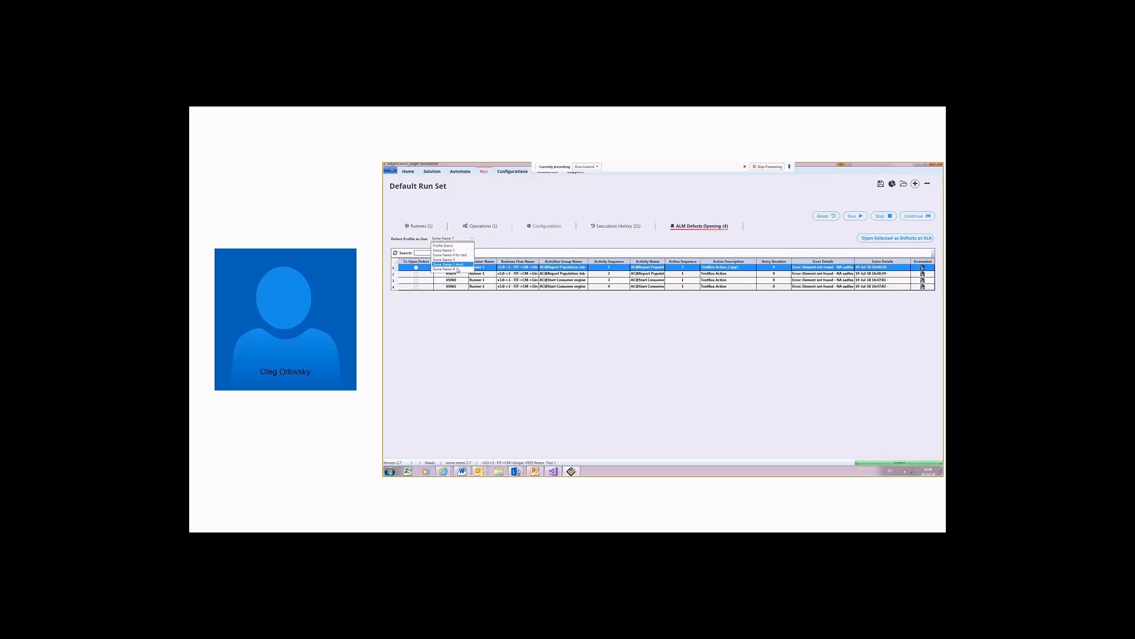
left_click(457, 269)
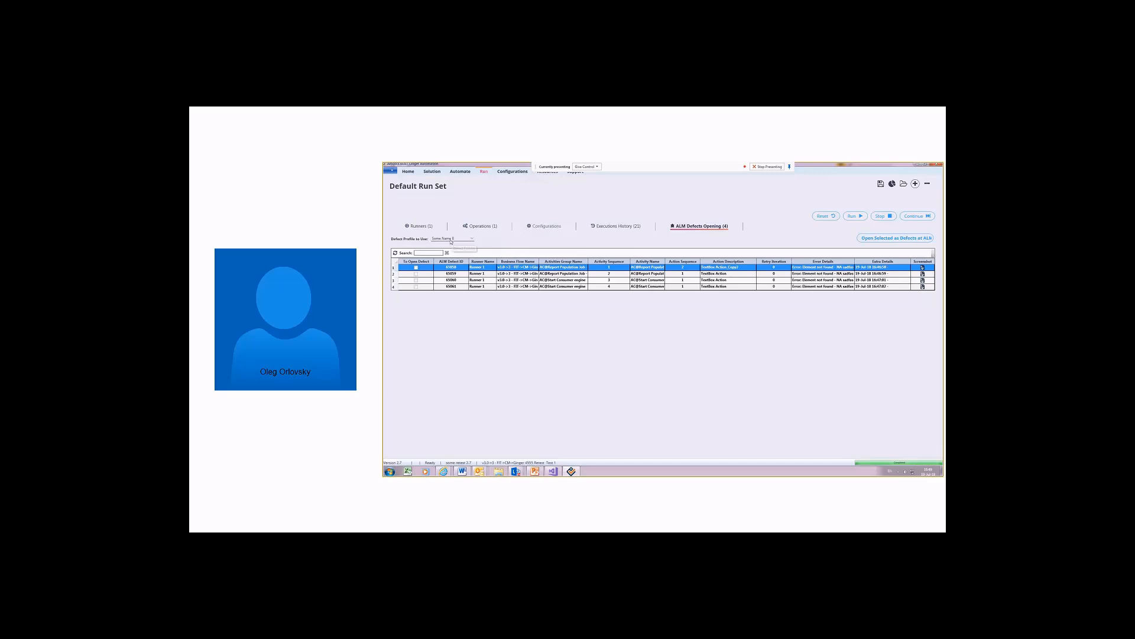
Set the operation to open defects for all failures marked at the action's Flow Control, and save the run set.
left_click(484, 227)
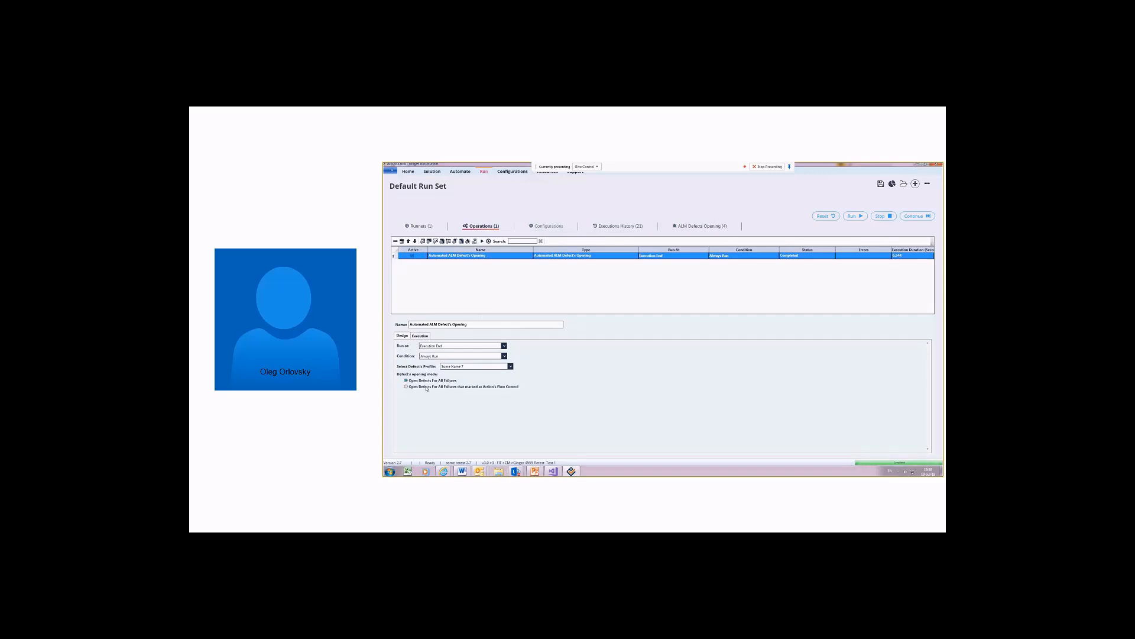
left_click(407, 387)
left_click(405, 386)
left_click(881, 184)
left_click(684, 335)
Execute the run set, moving the automated browser window aside, and check which failures received an ALM defect ID.
left_click(420, 226)
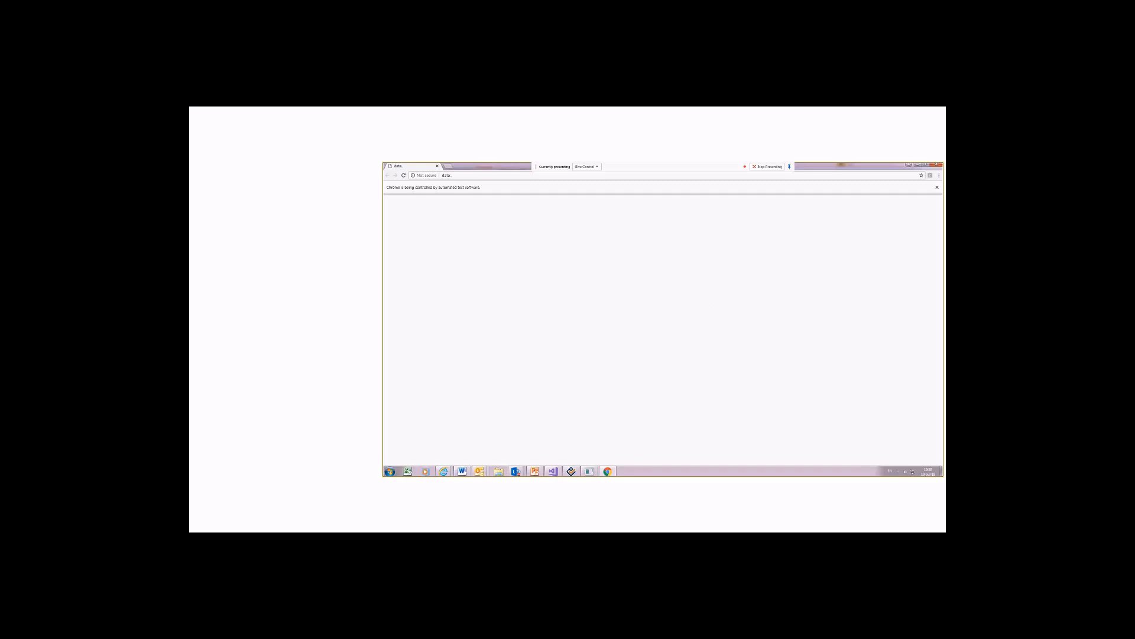
left_click(925, 166)
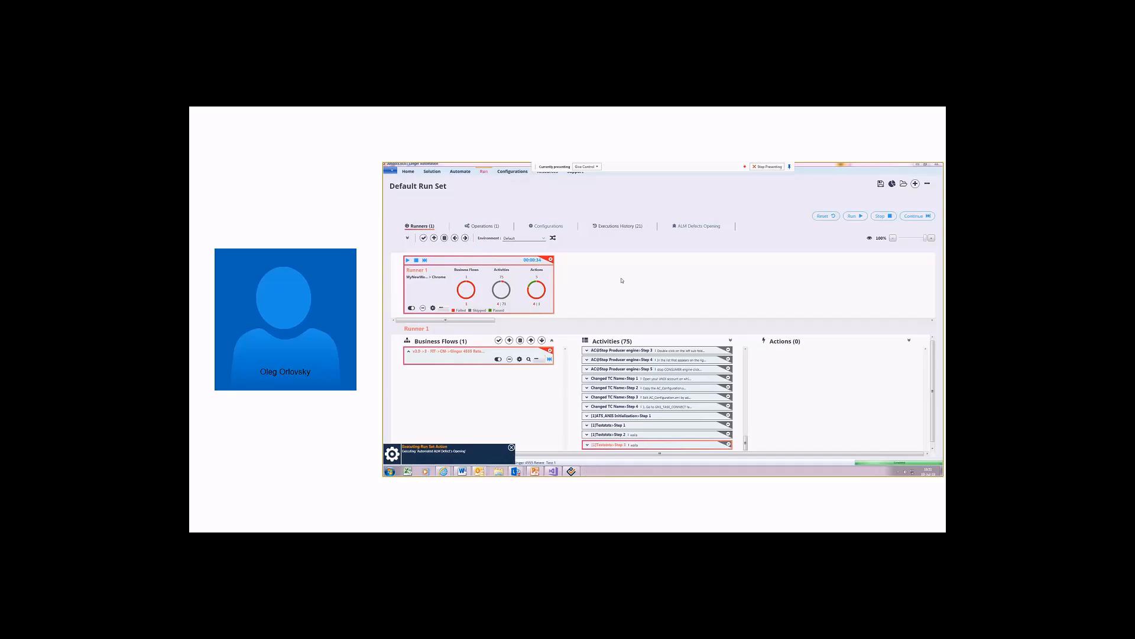
left_click(716, 226)
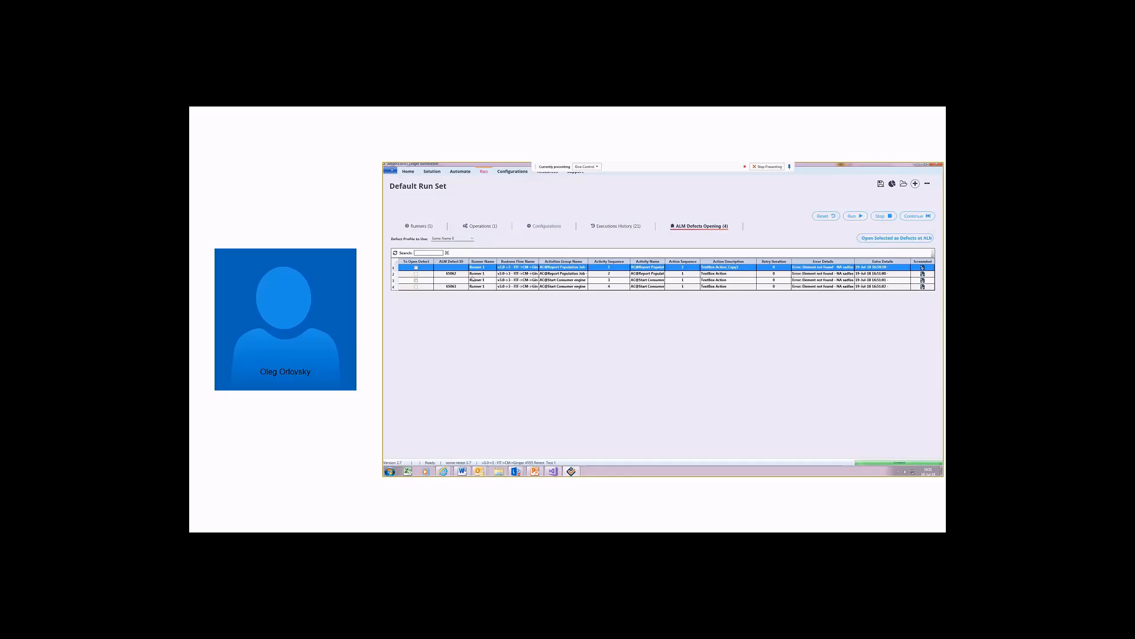
left_click(452, 274)
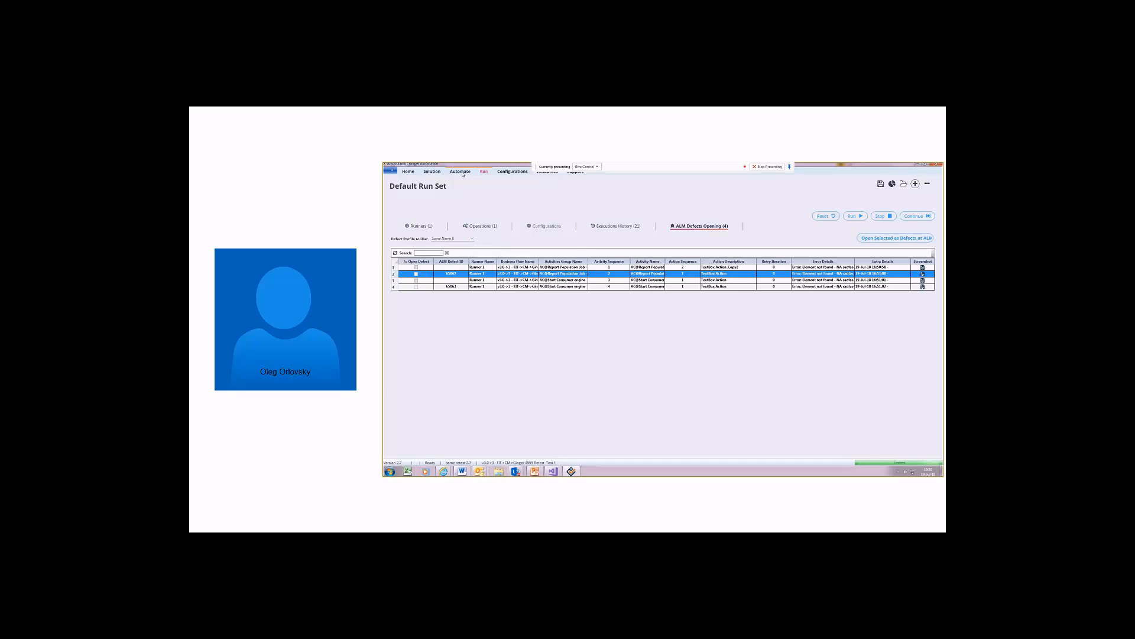
Review the available Flow Control actions for the TextBox Action's second condition, and close the action without saving changes.
left_click(461, 171)
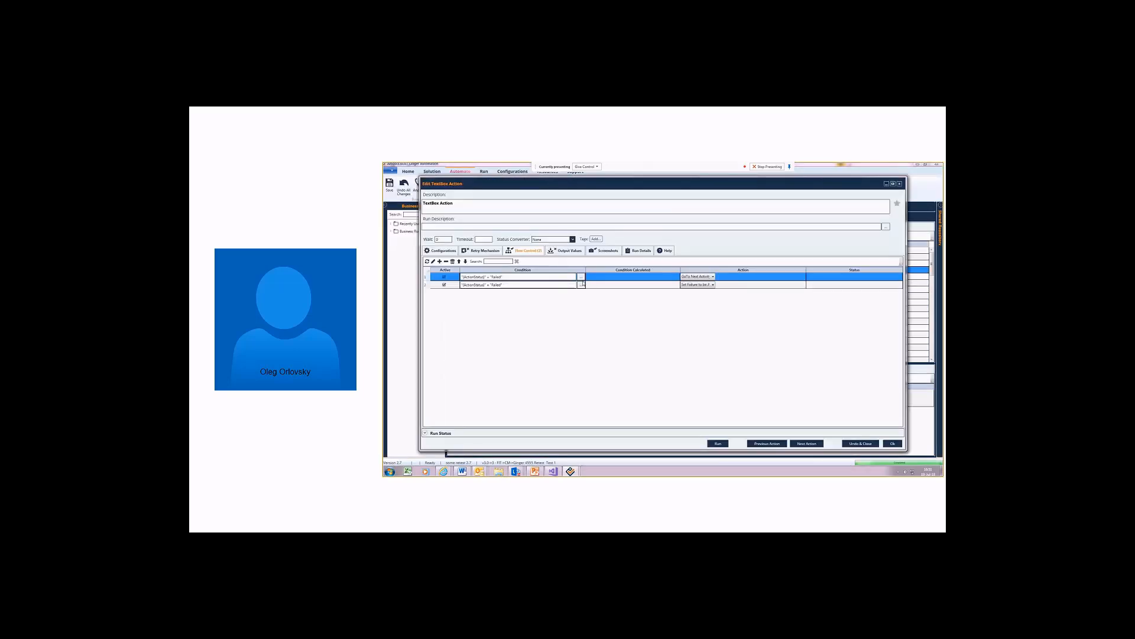
left_click(698, 284)
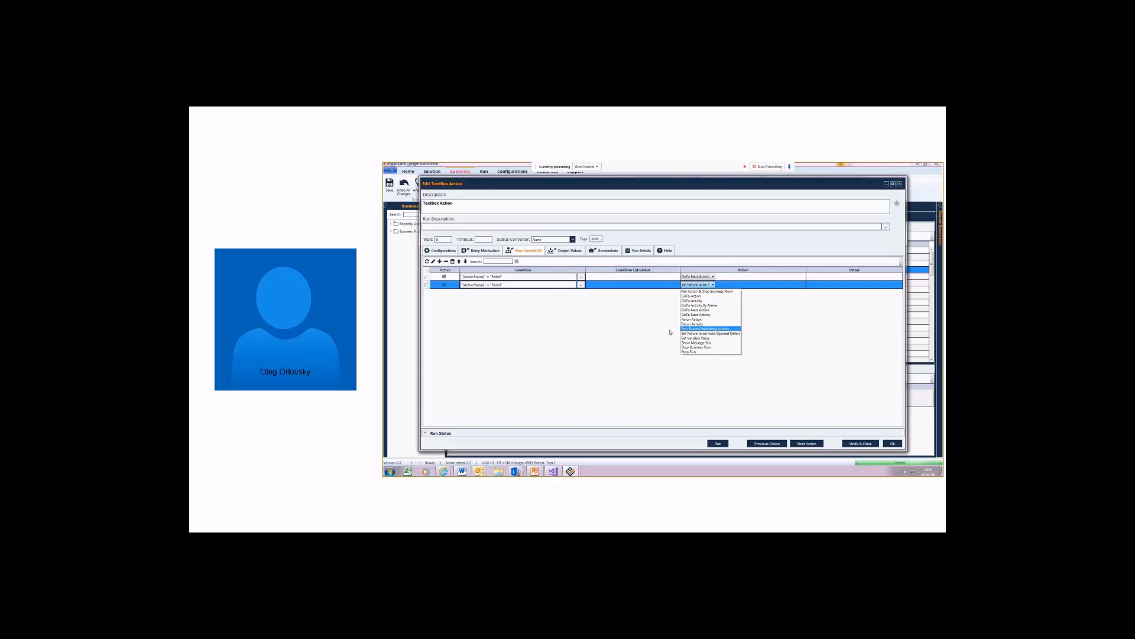
left_click(899, 183)
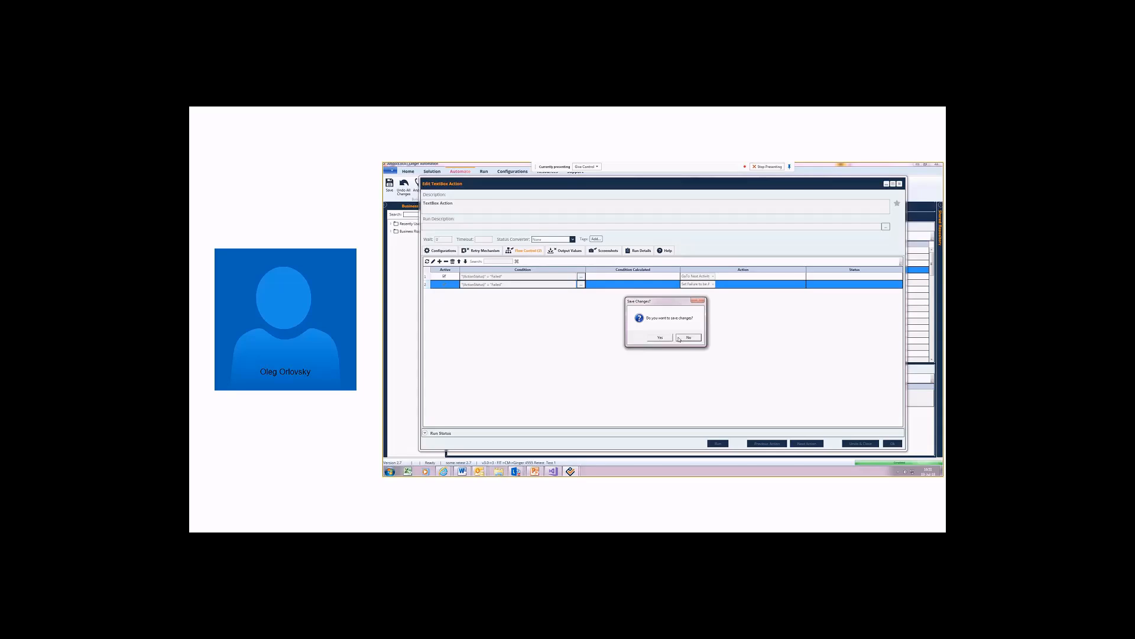
left_click(679, 338)
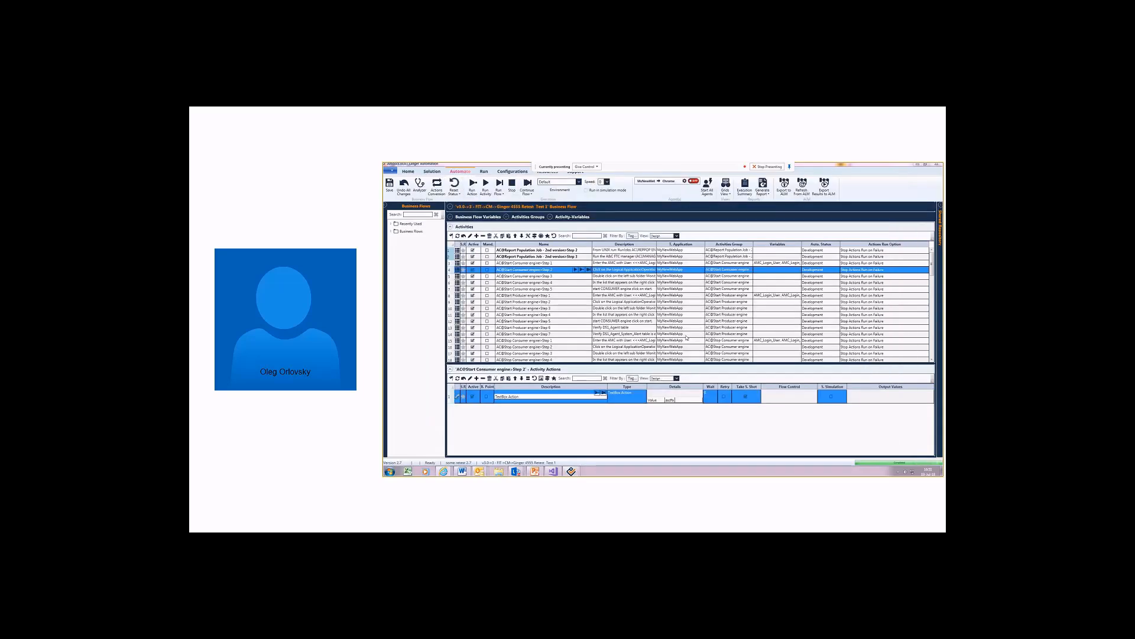
Delete the Automated ALM Defect's Opening operation from the Default Run Set and save the run set.
left_click(483, 170)
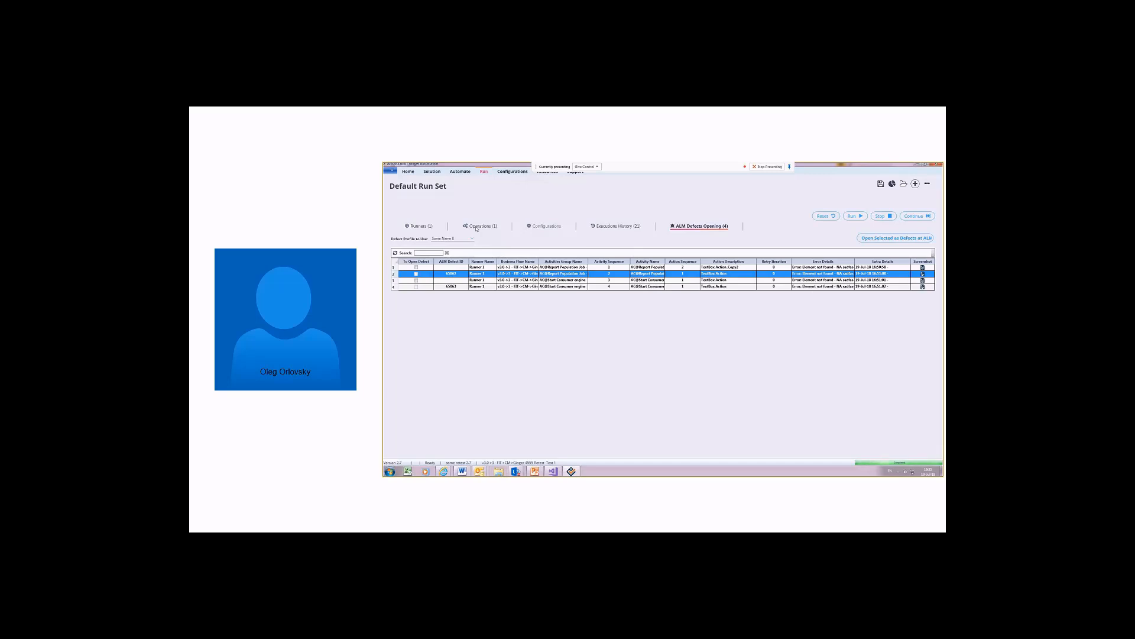
left_click(476, 227)
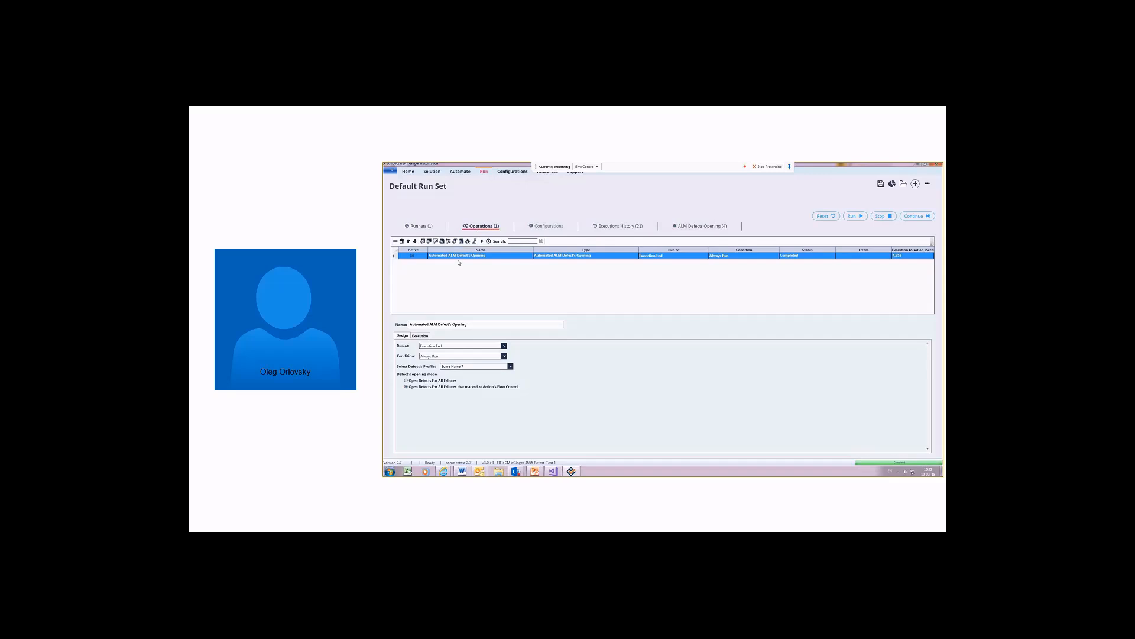
left_click(395, 242)
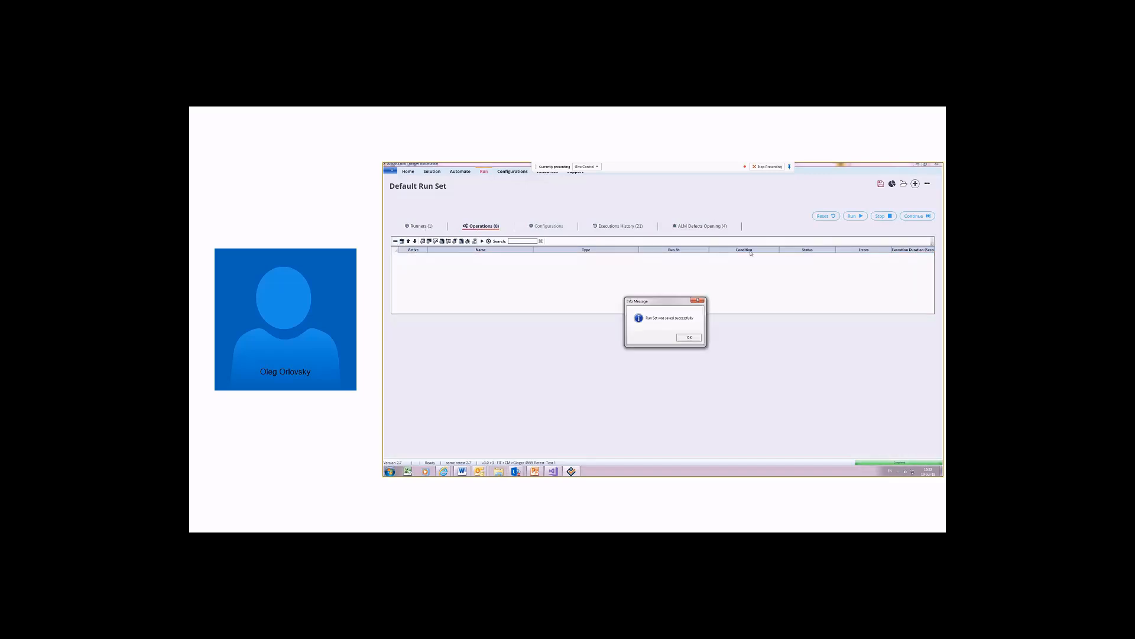
Execute the Default Run Set from its runners and open the list of failures available for ALM defects opening.
left_click(421, 226)
left_click(849, 217)
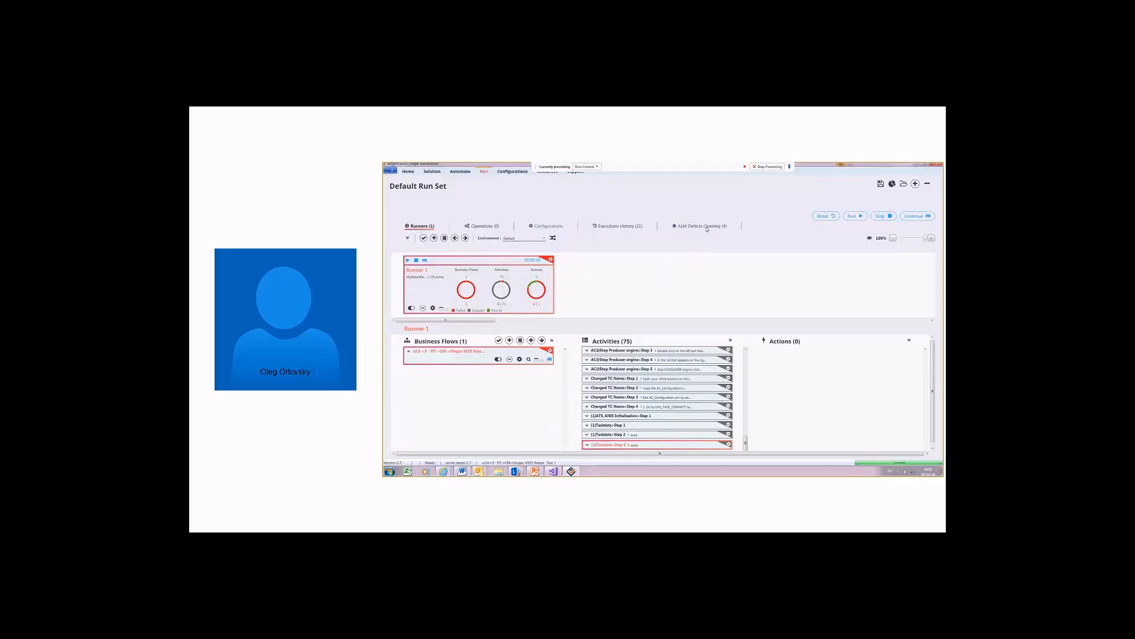
left_click(706, 226)
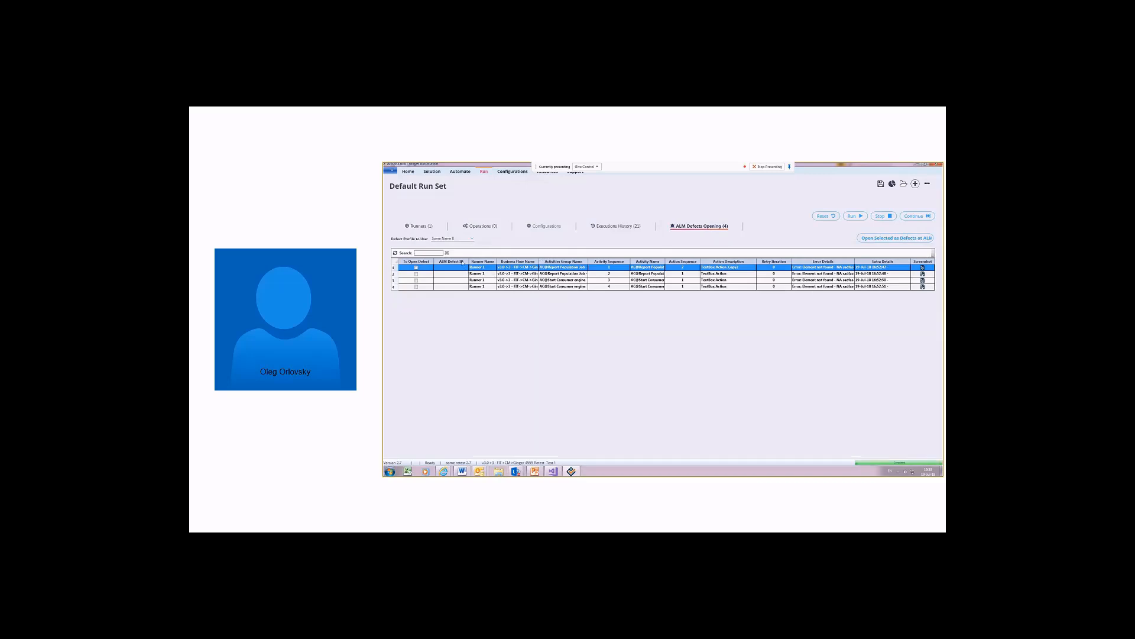
Widen the Error Details column of the failures list and examine the screenshot captured for the first failure.
left_click_drag(468, 260, 465, 261)
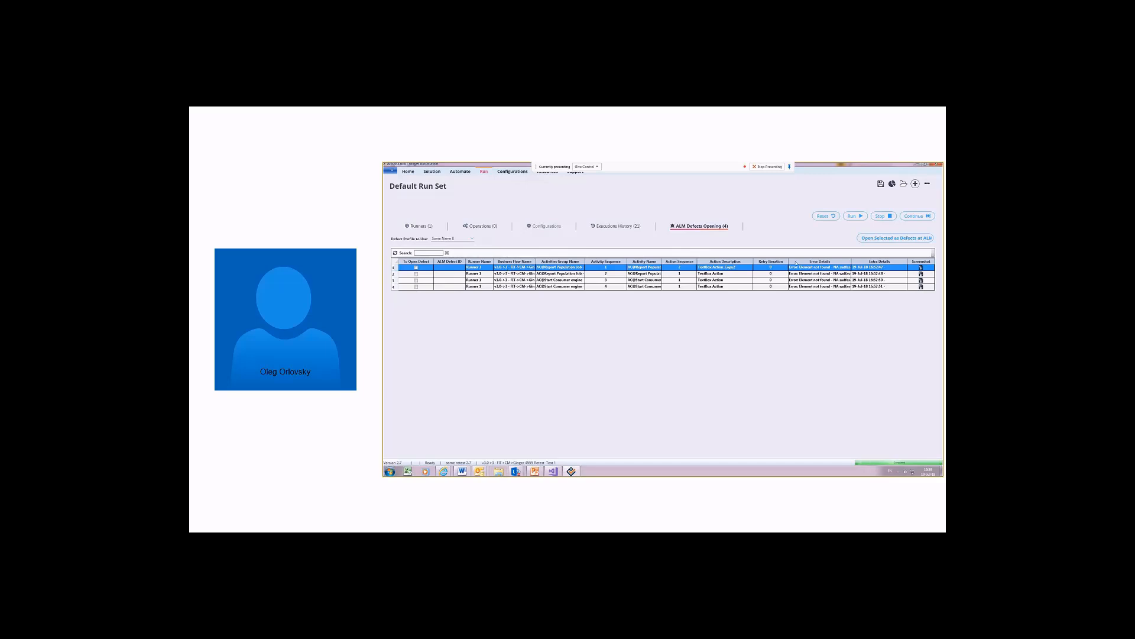
left_click_drag(788, 262, 838, 262)
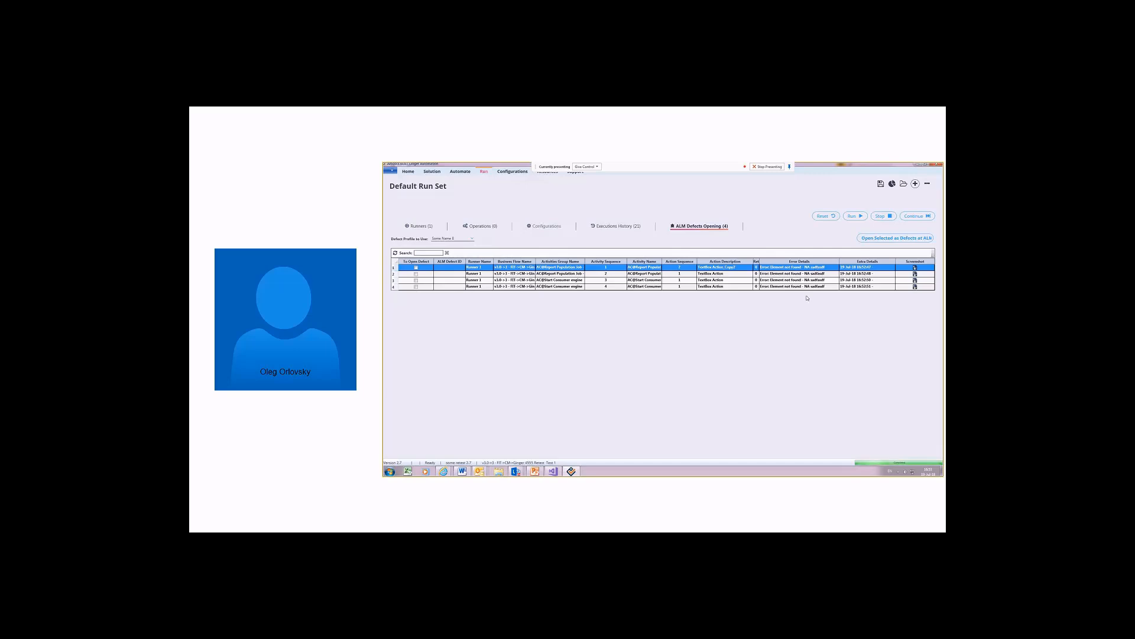
left_click(914, 267)
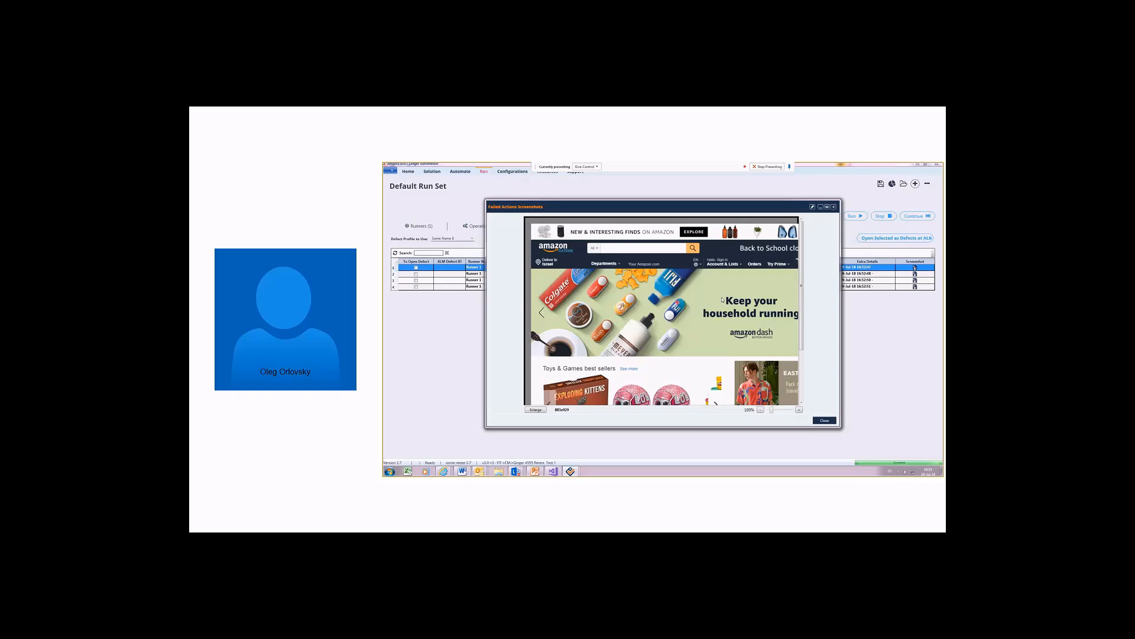
scroll(722, 299, "down", 1)
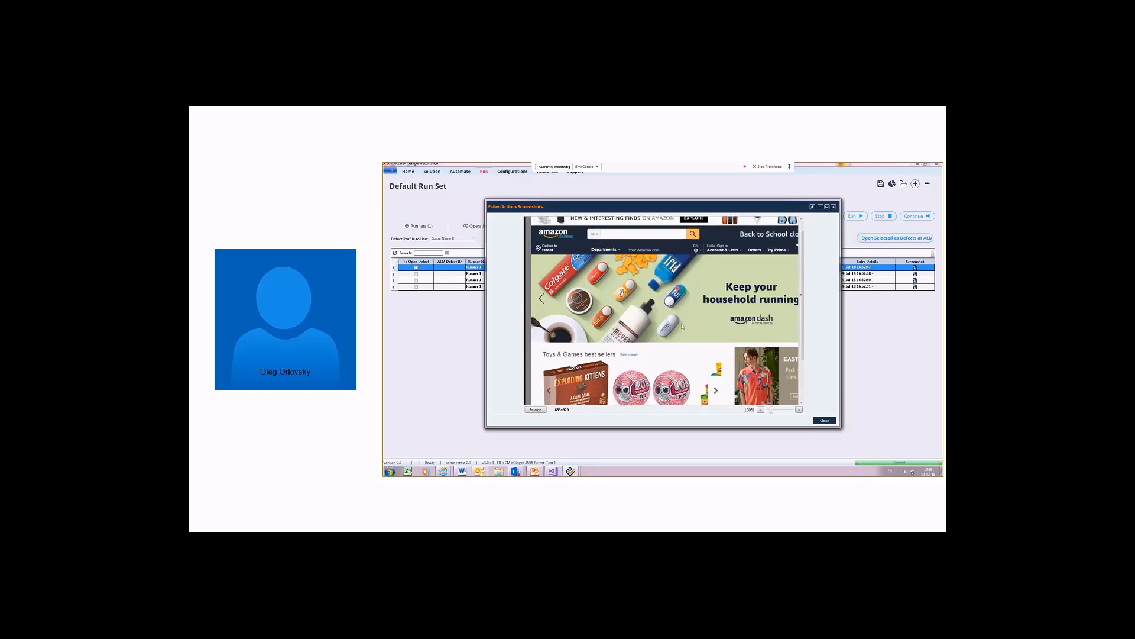
scroll(683, 325, "down", 1)
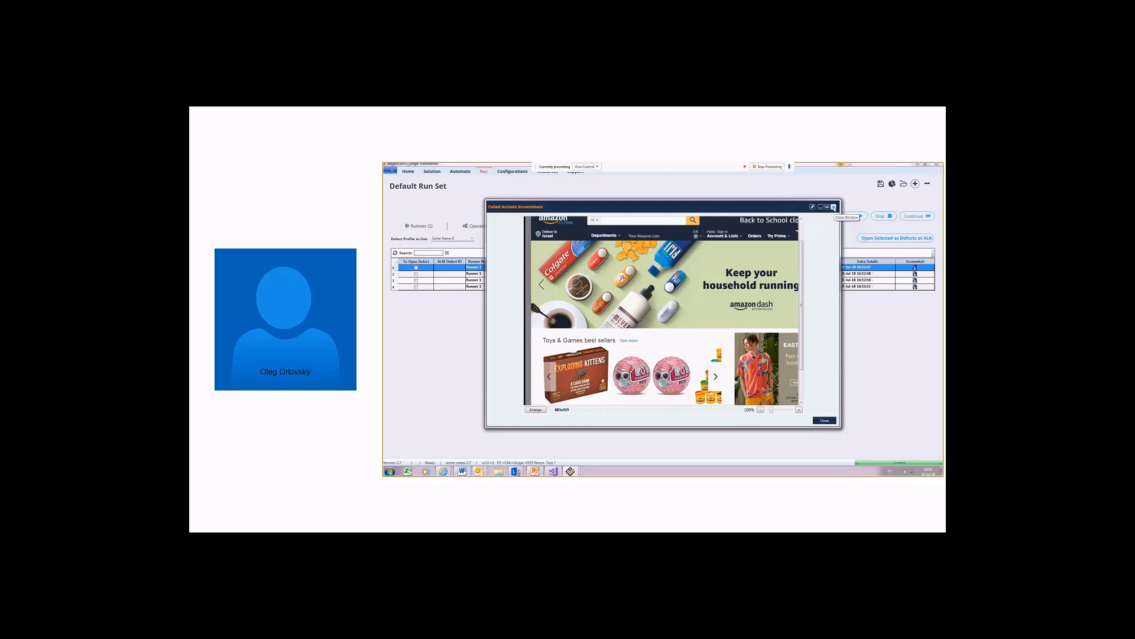
left_click(834, 207)
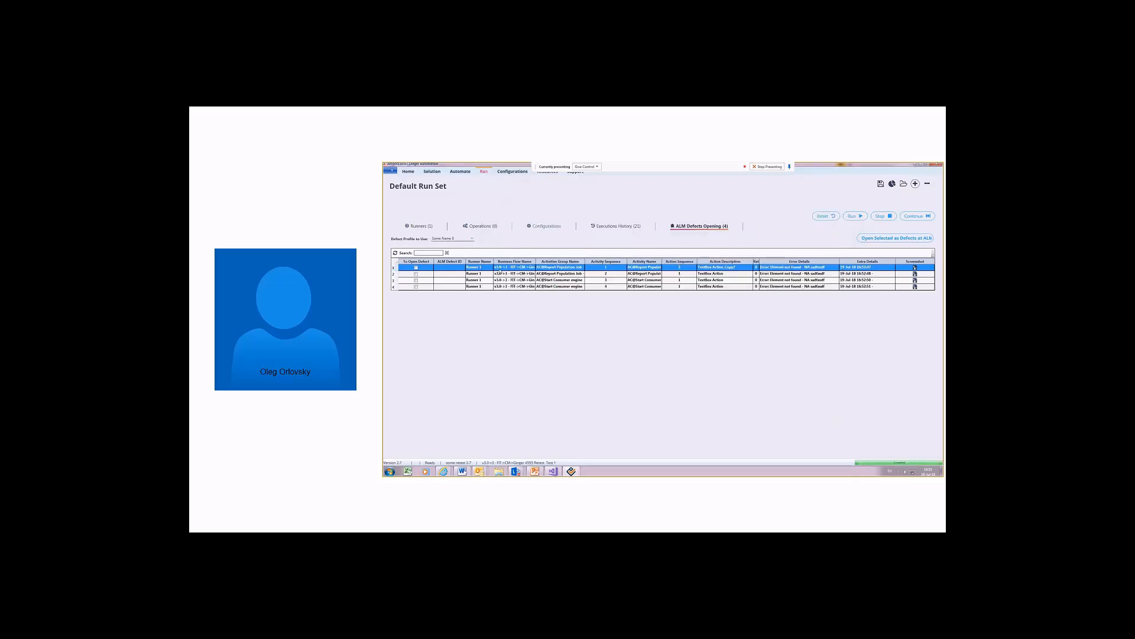
Select only the first failure in the list and manually open it as a defect at ALM.
left_click(416, 267)
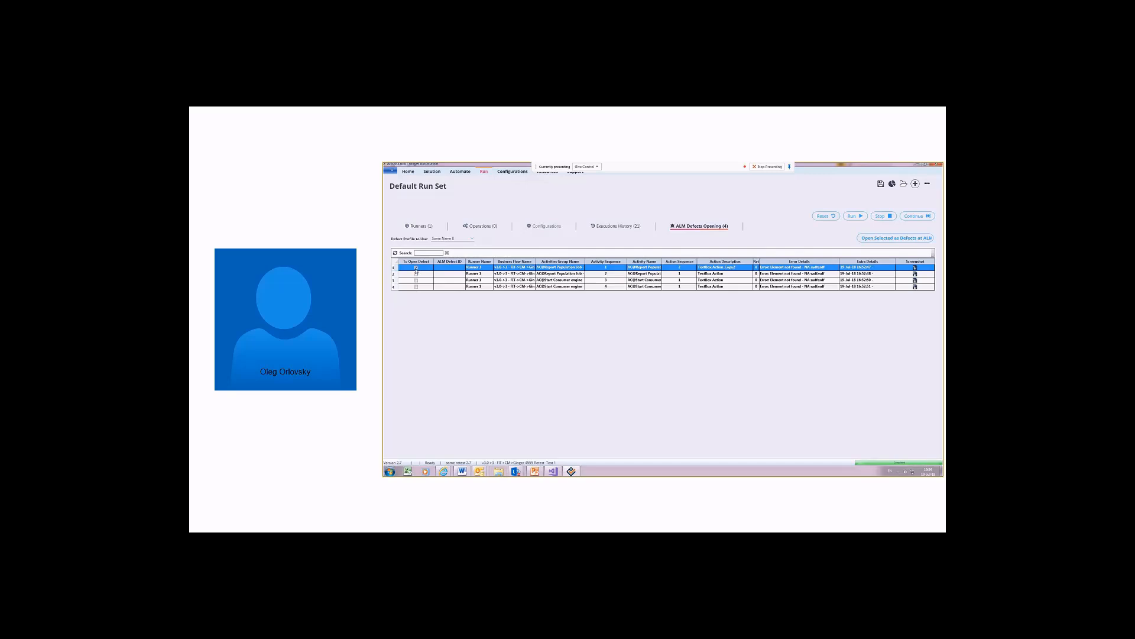
left_click(882, 239)
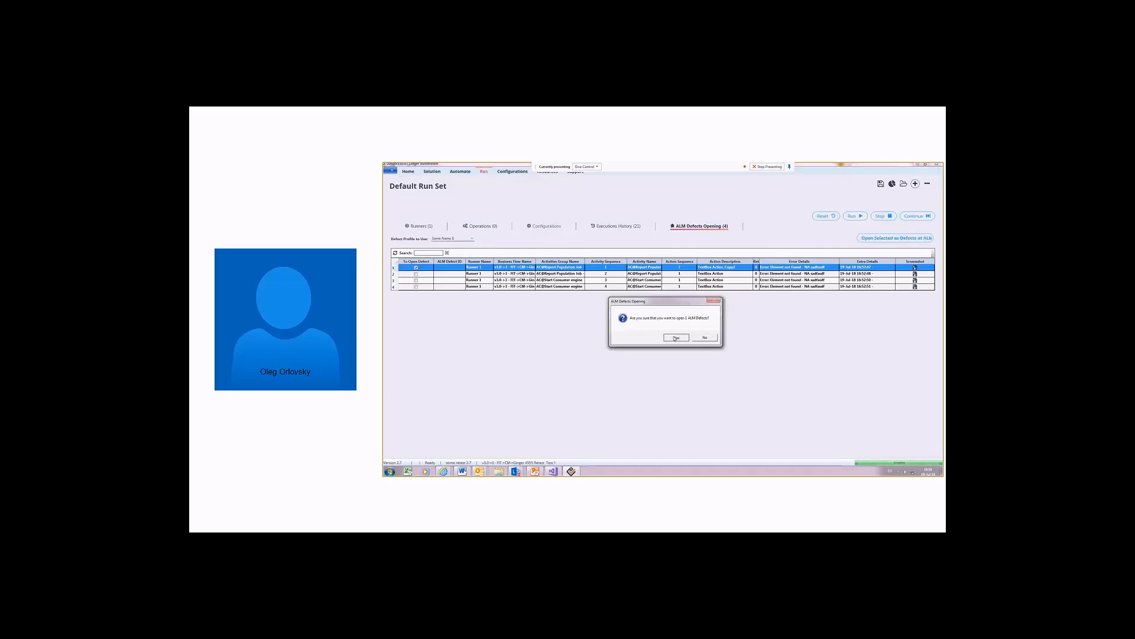
left_click(675, 337)
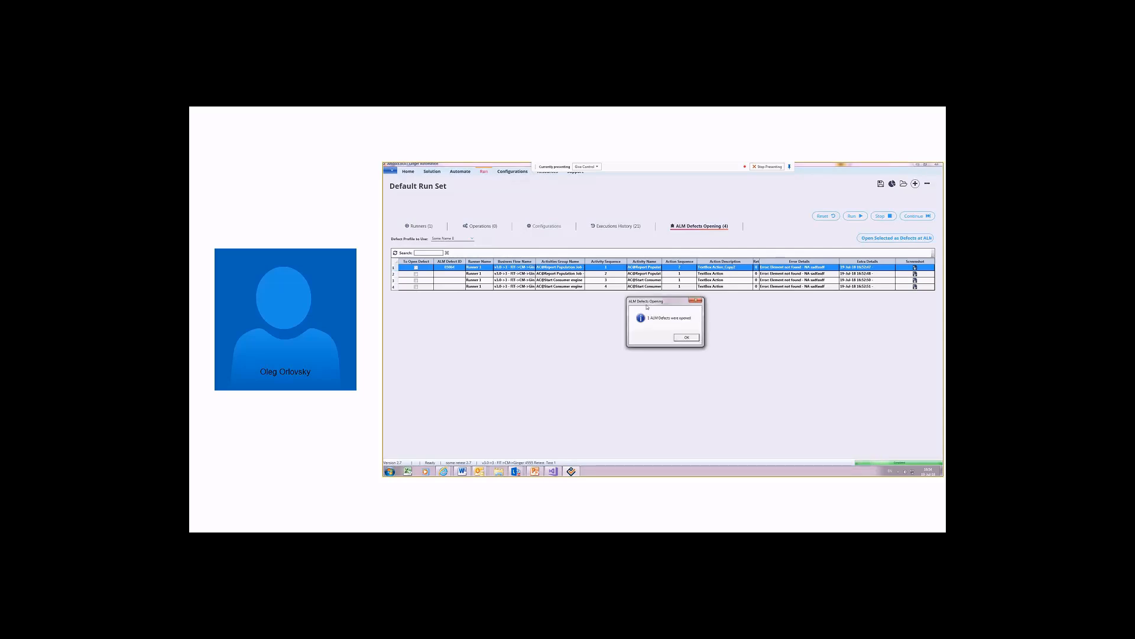
left_click(685, 338)
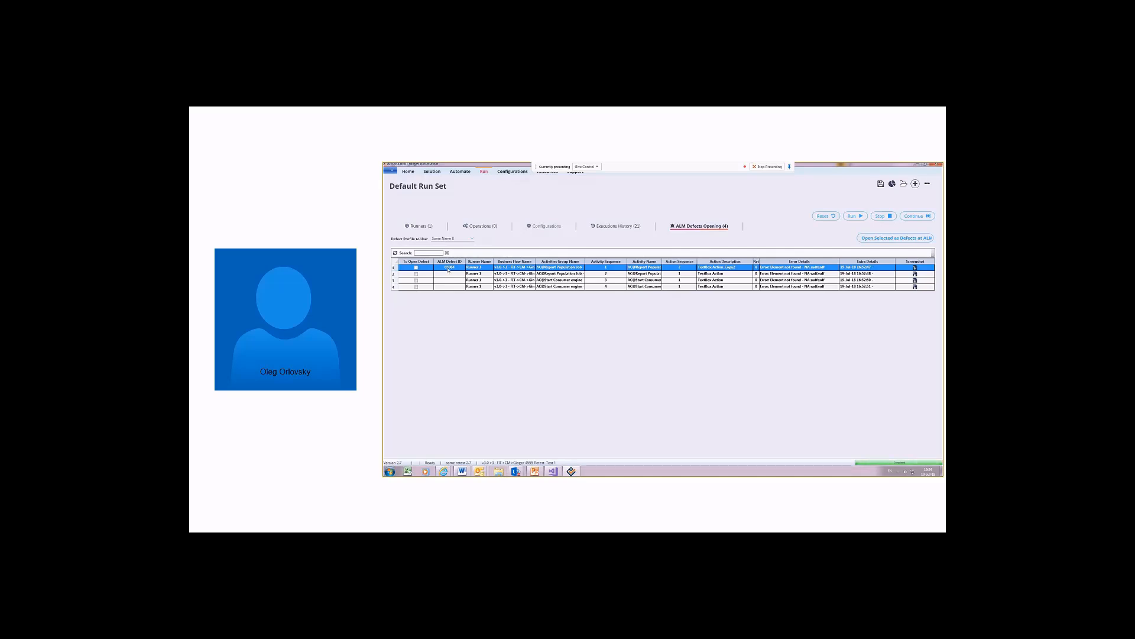
Switch to HP ALM Quality Center, refresh the defects list and examine the newest defect's summary and description.
mouse_move(444, 470)
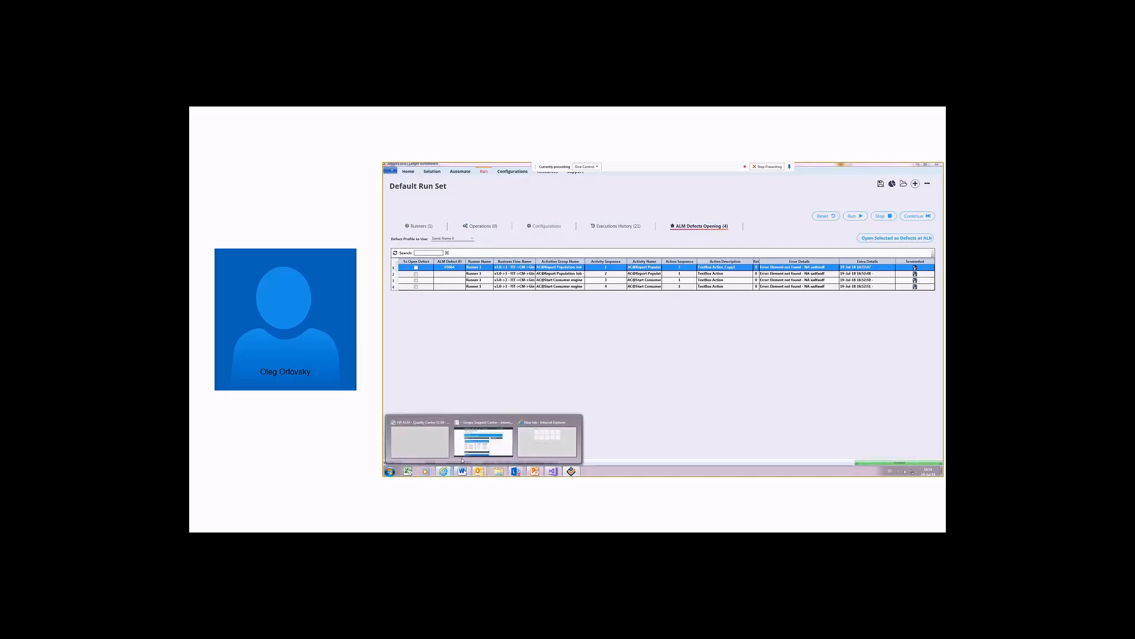
left_click(426, 453)
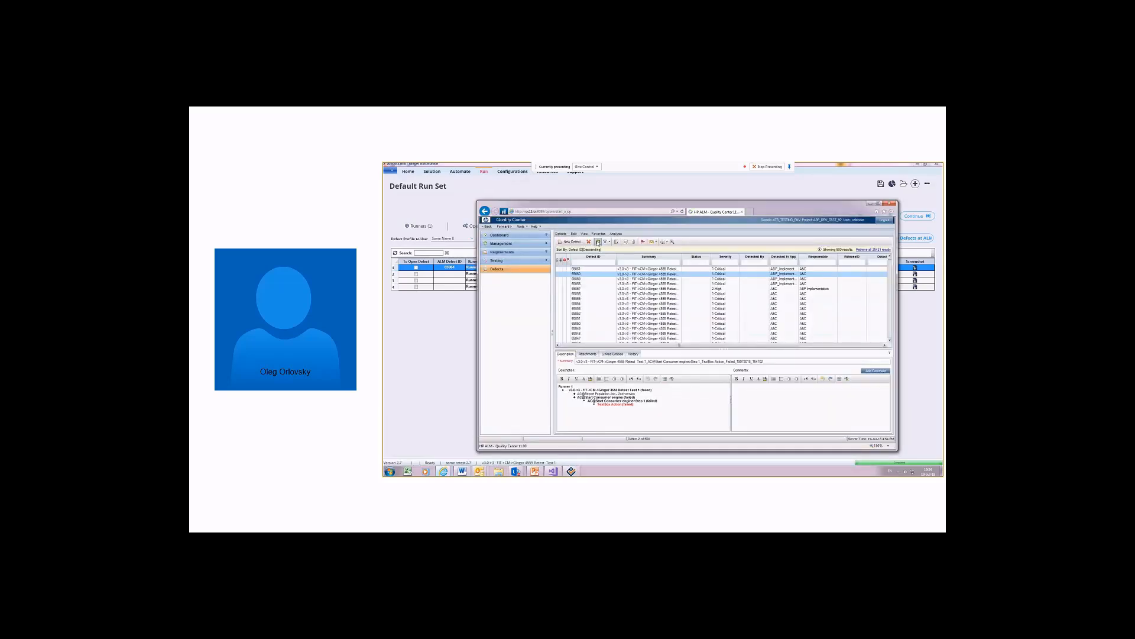
left_click(598, 242)
left_click(645, 404)
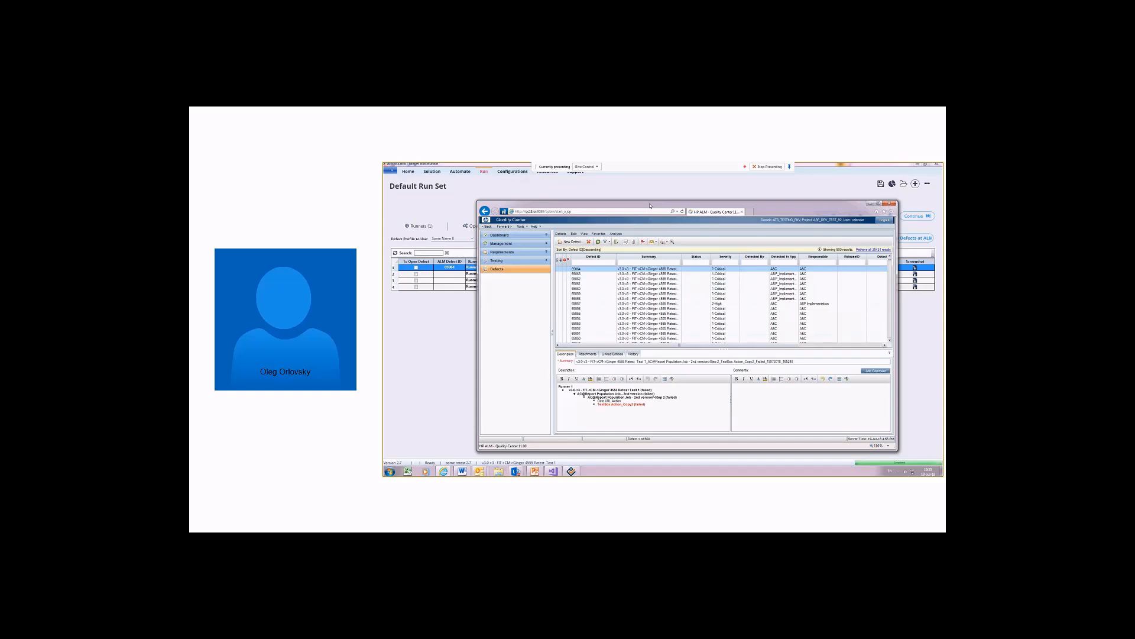
mouse_move(650, 205)
left_mouse_down()
mouse_move(714, 223)
mouse_move(639, 225)
left_mouse_up()
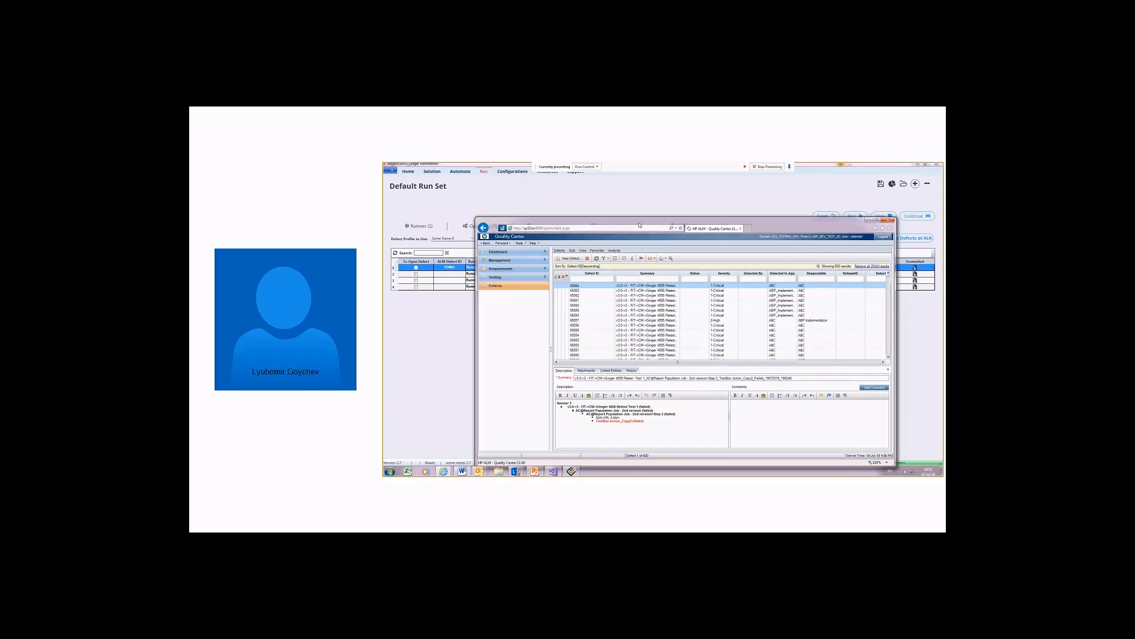
left_click_drag(639, 224, 627, 236)
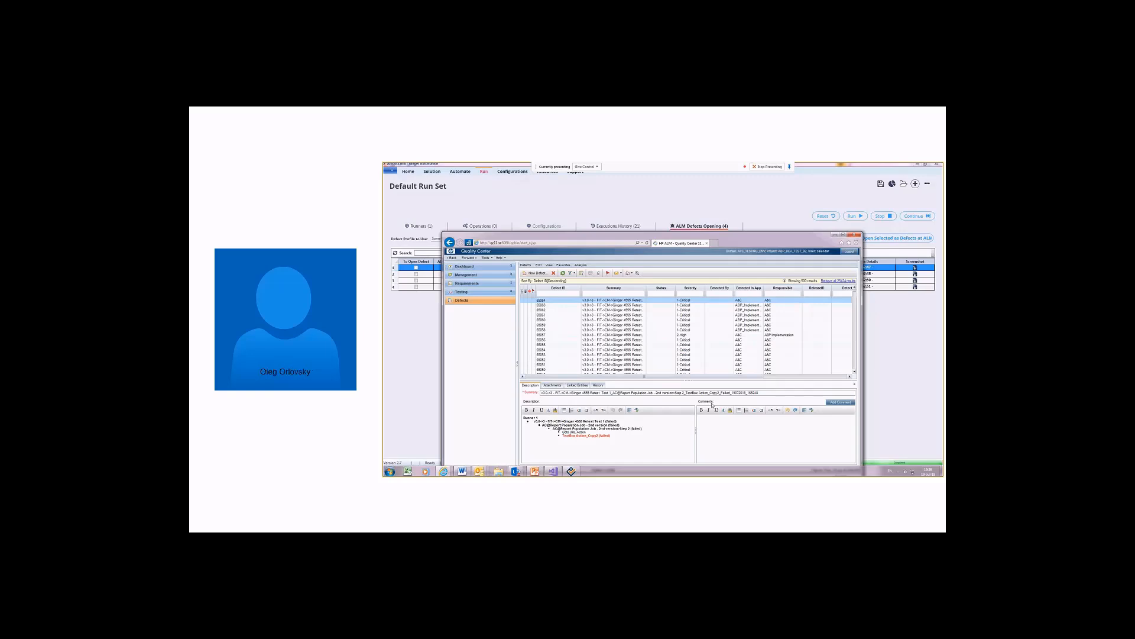
Return to Ginger, open the solution's ALM defect profiles configuration and examine the first profile's mandatory and optional defect fields.
left_click(439, 192)
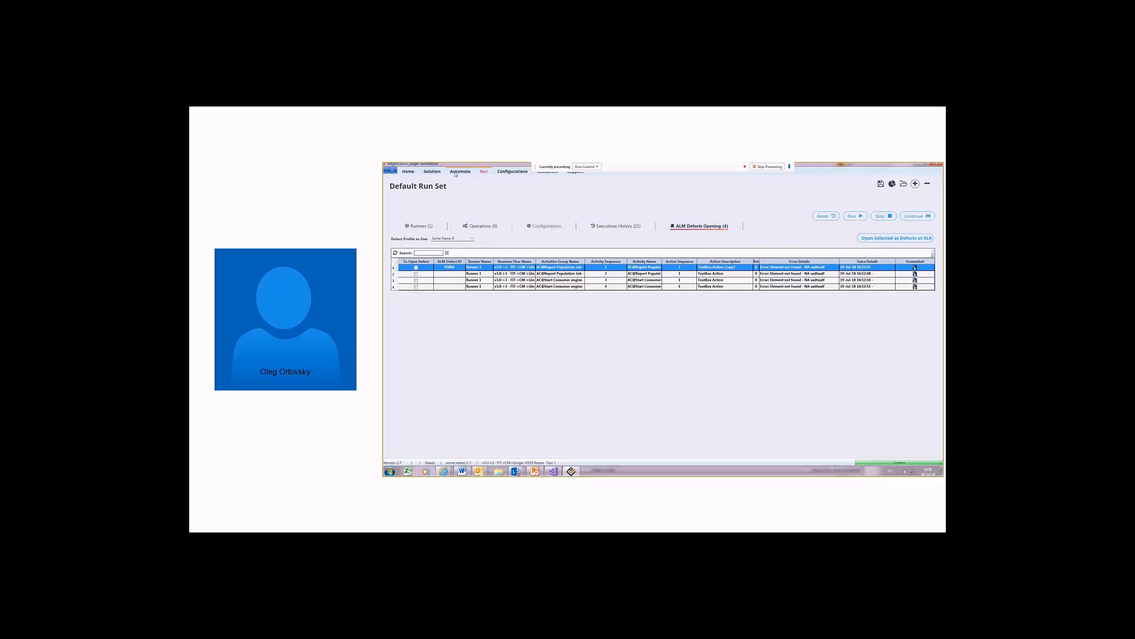
left_click(455, 173)
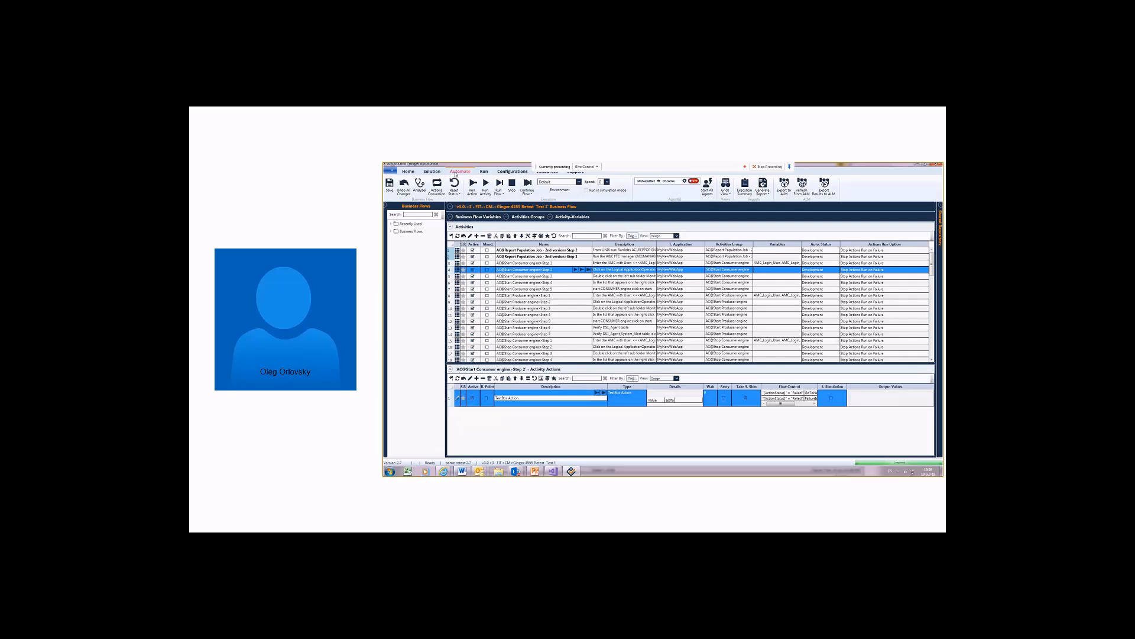
left_click(432, 170)
left_click(536, 185)
left_click(563, 205)
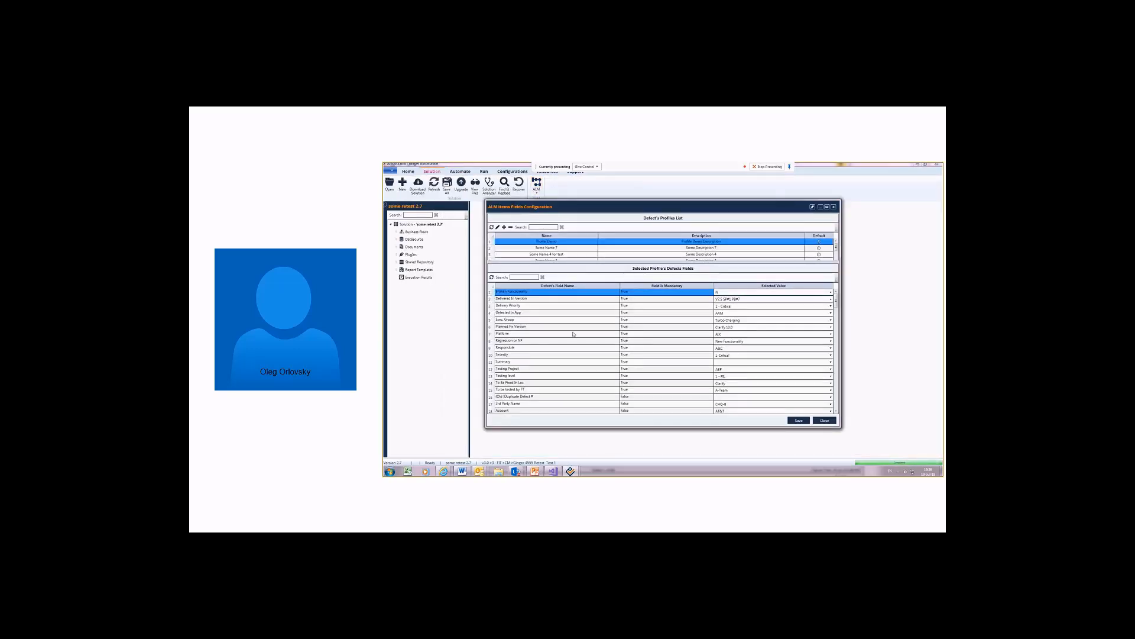
left_click(540, 342)
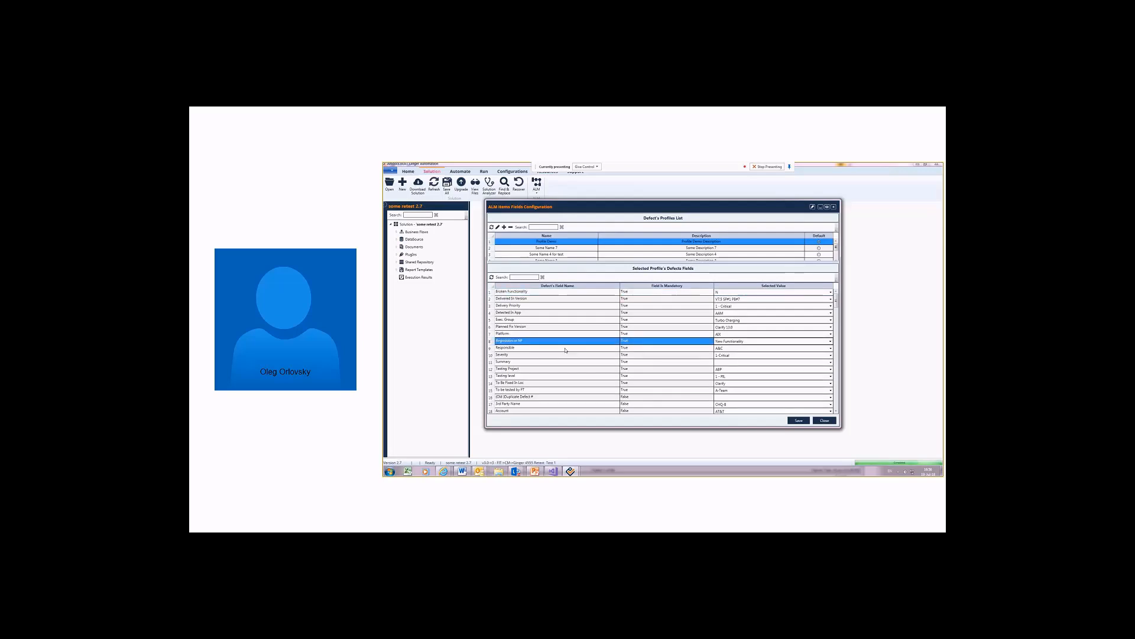
scroll(566, 350, "down", 3)
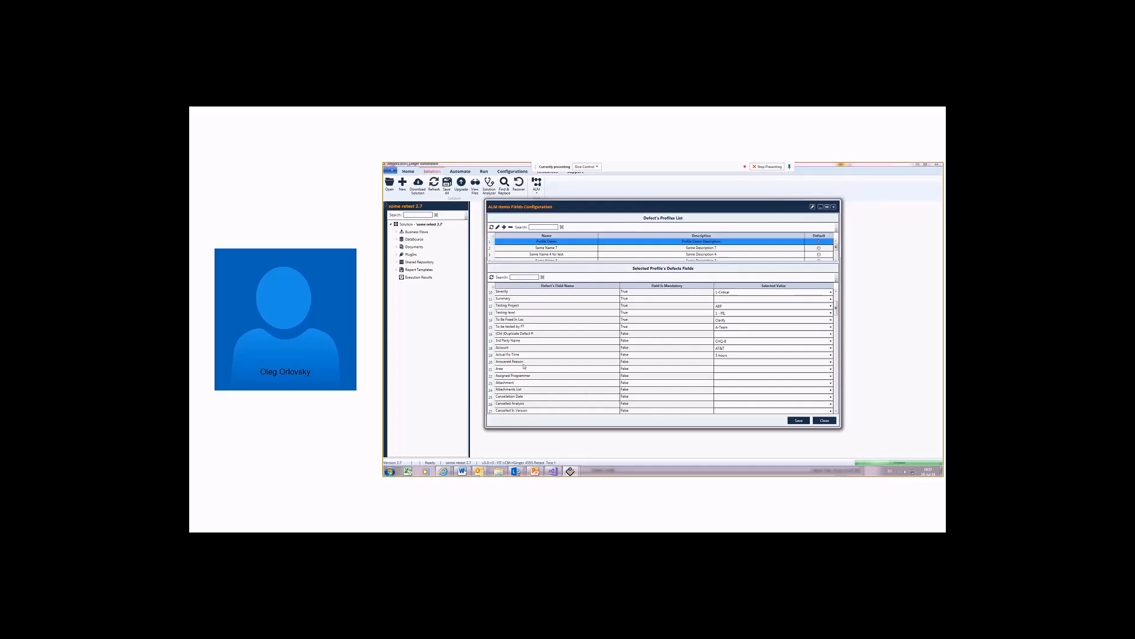
scroll(534, 363, "down", 2)
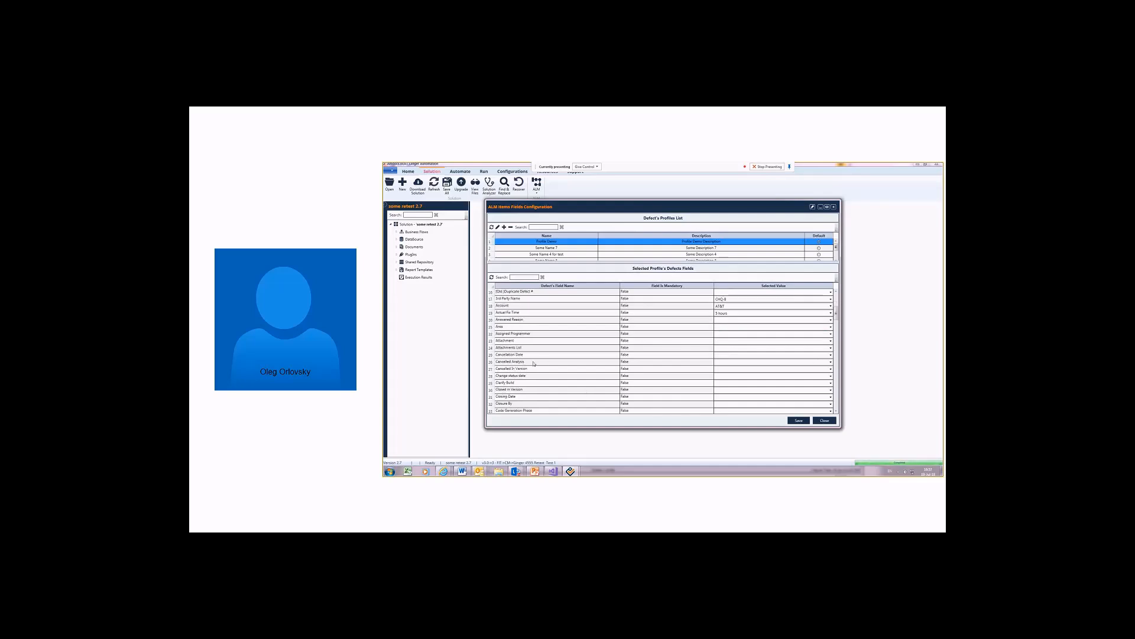
scroll(534, 363, "down", 2)
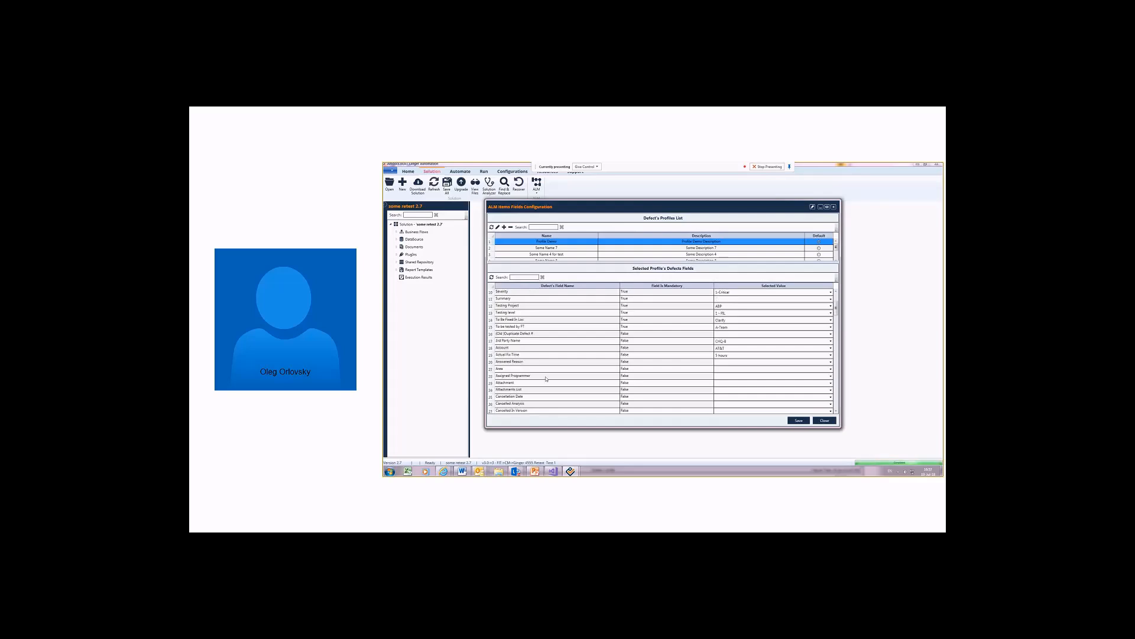
scroll(545, 378, "down", 9)
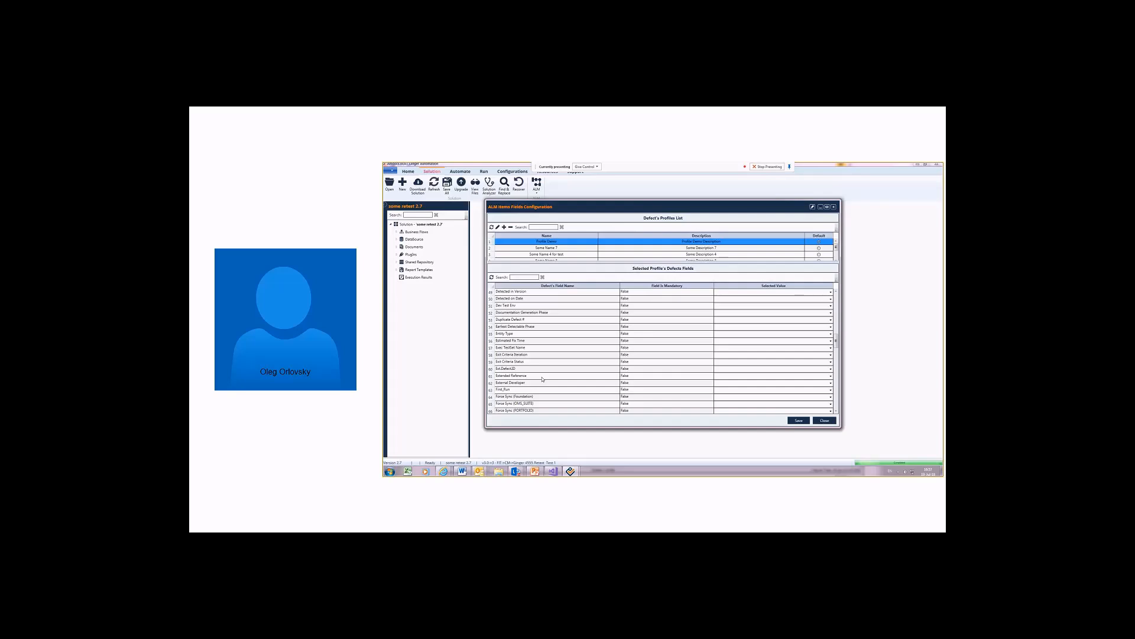
scroll(542, 379, "down", 1)
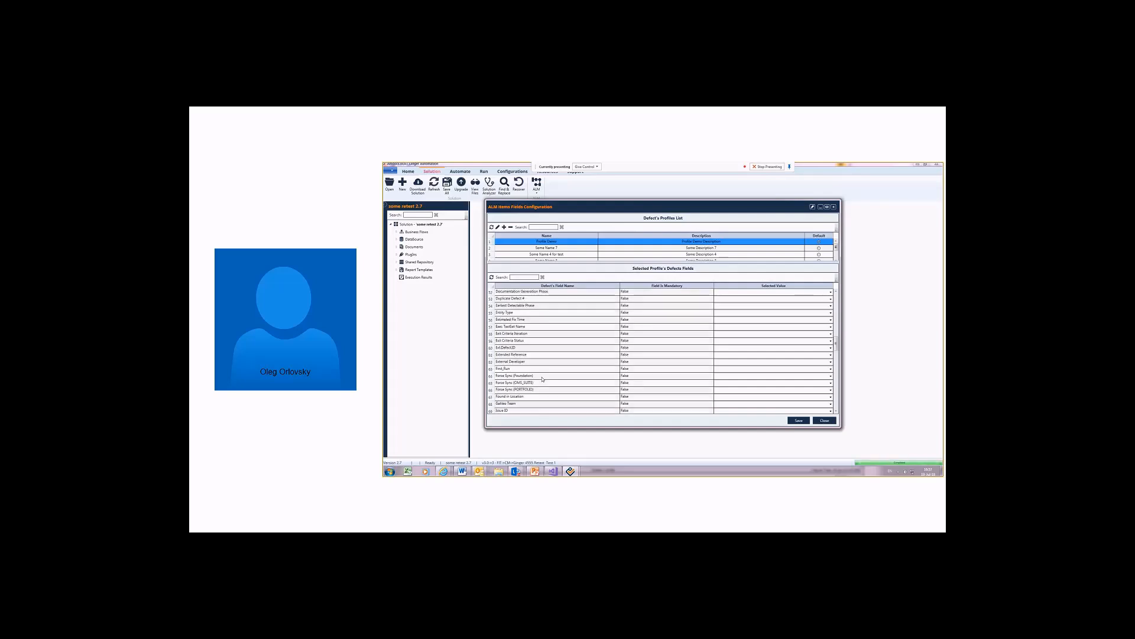